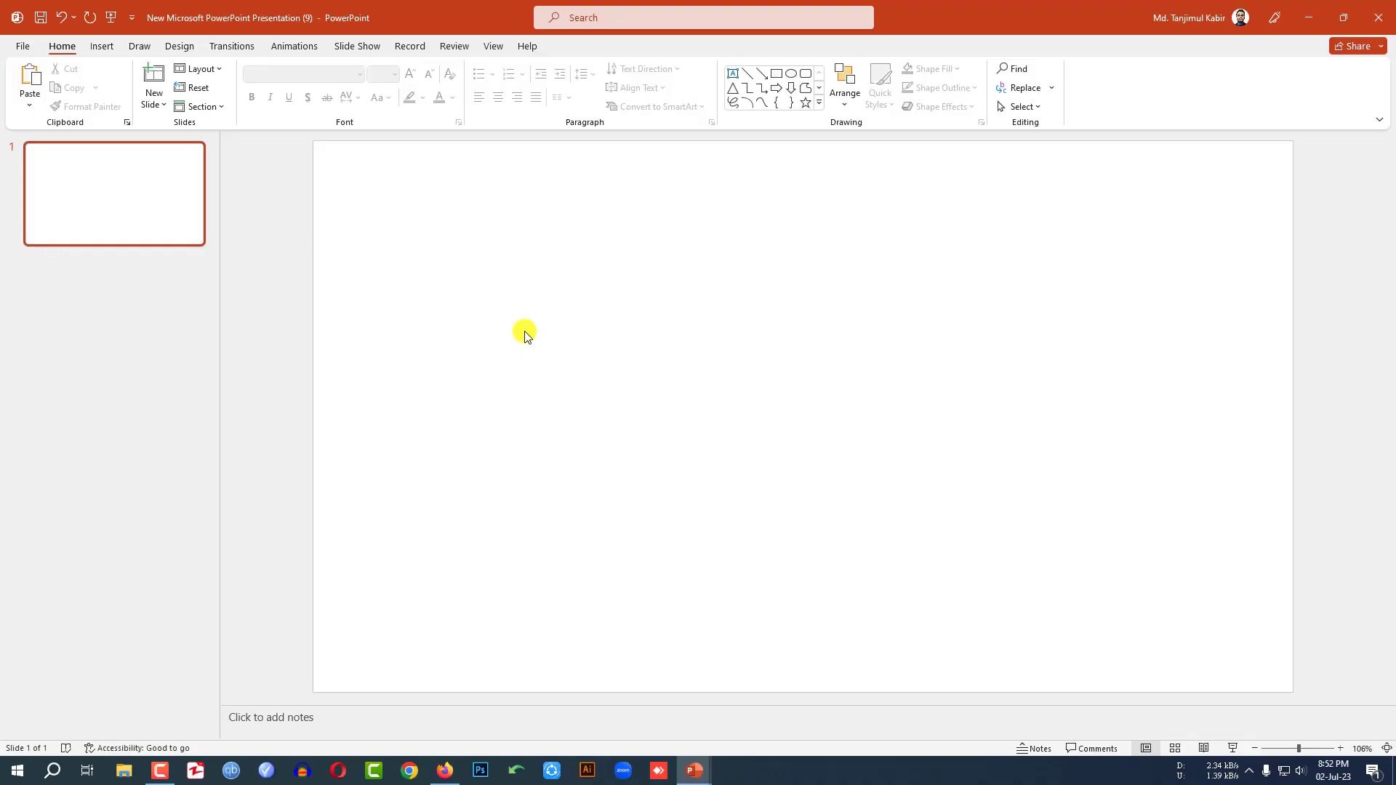
# Fill the slide background with the Radial Gradient - Accent 5 blue preset.
pyautogui.click(177, 48)
pyautogui.click(1274, 94)
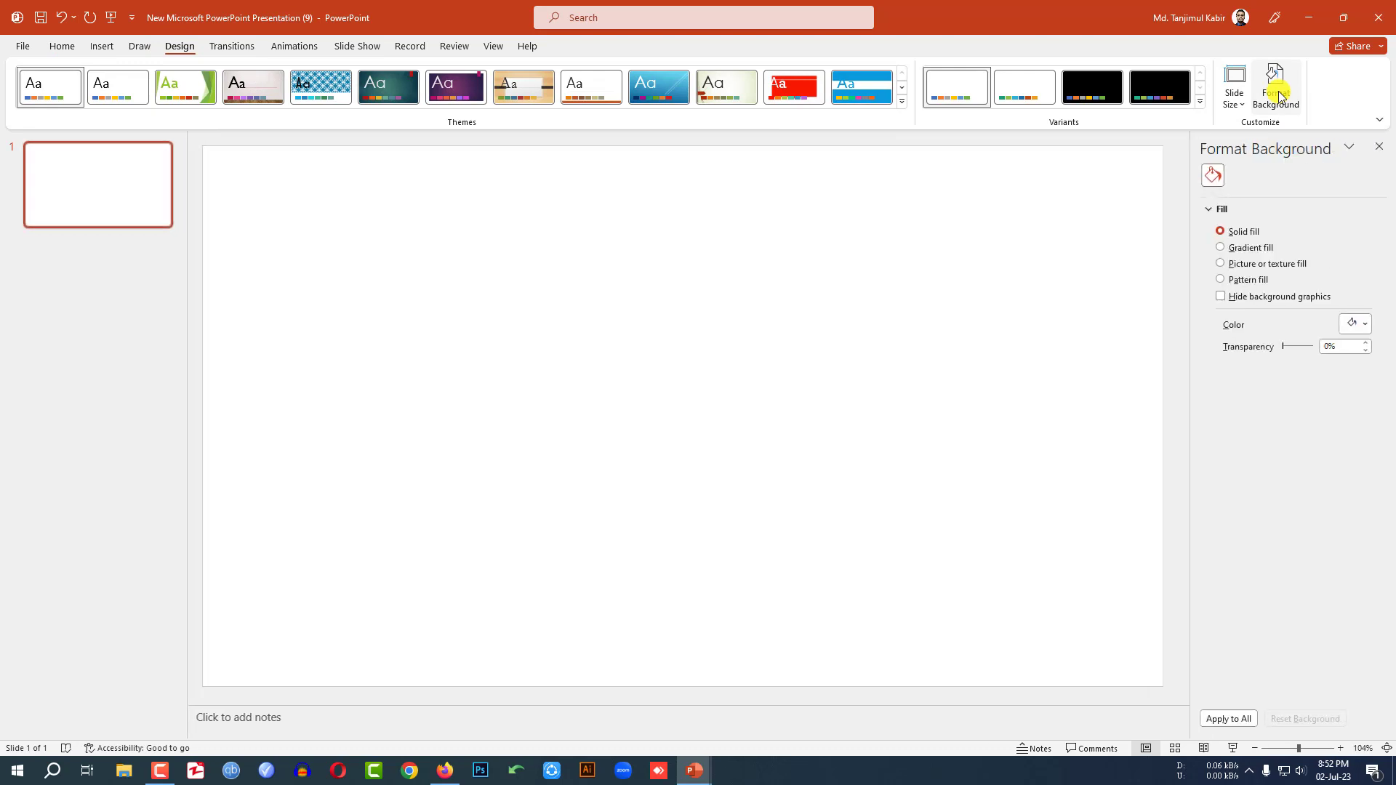
pyautogui.click(1250, 249)
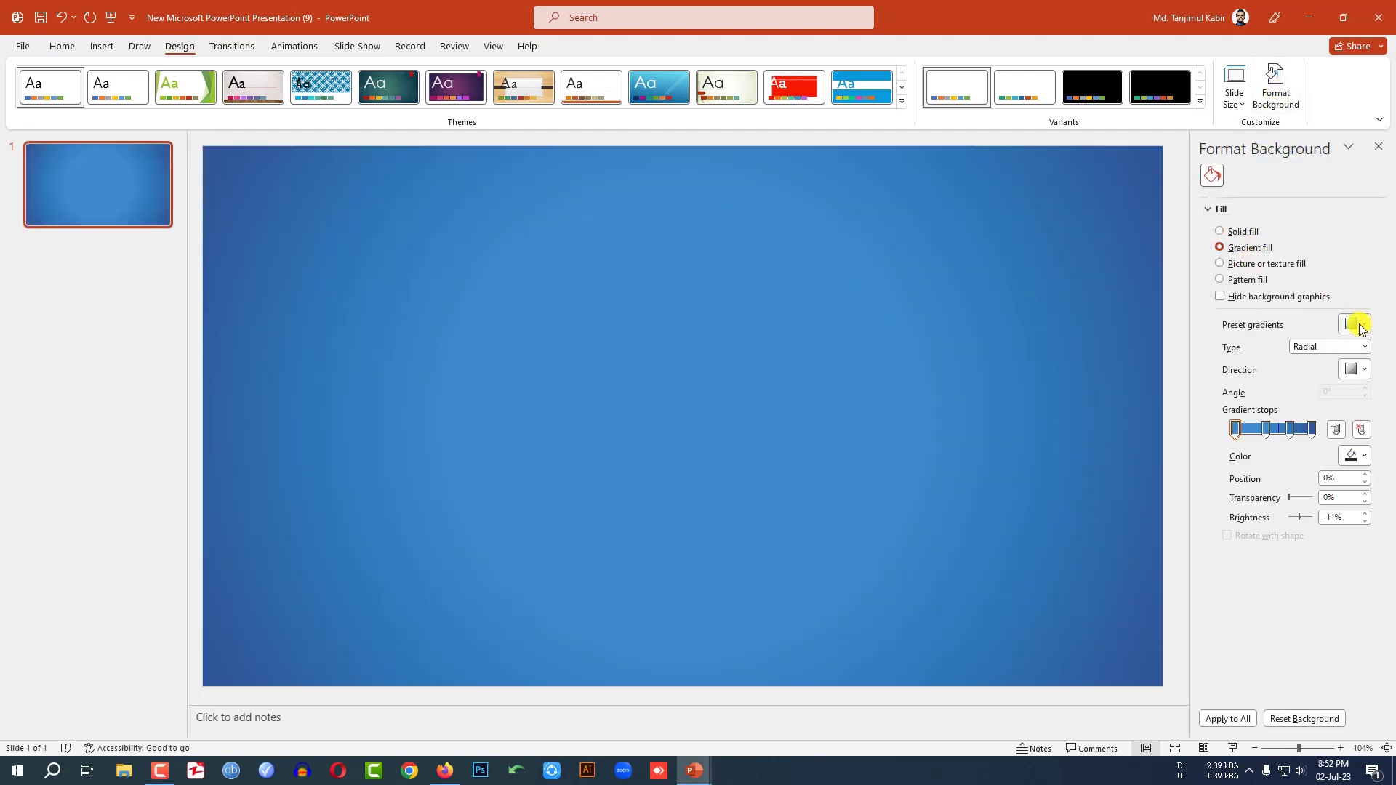
pyautogui.click(1360, 326)
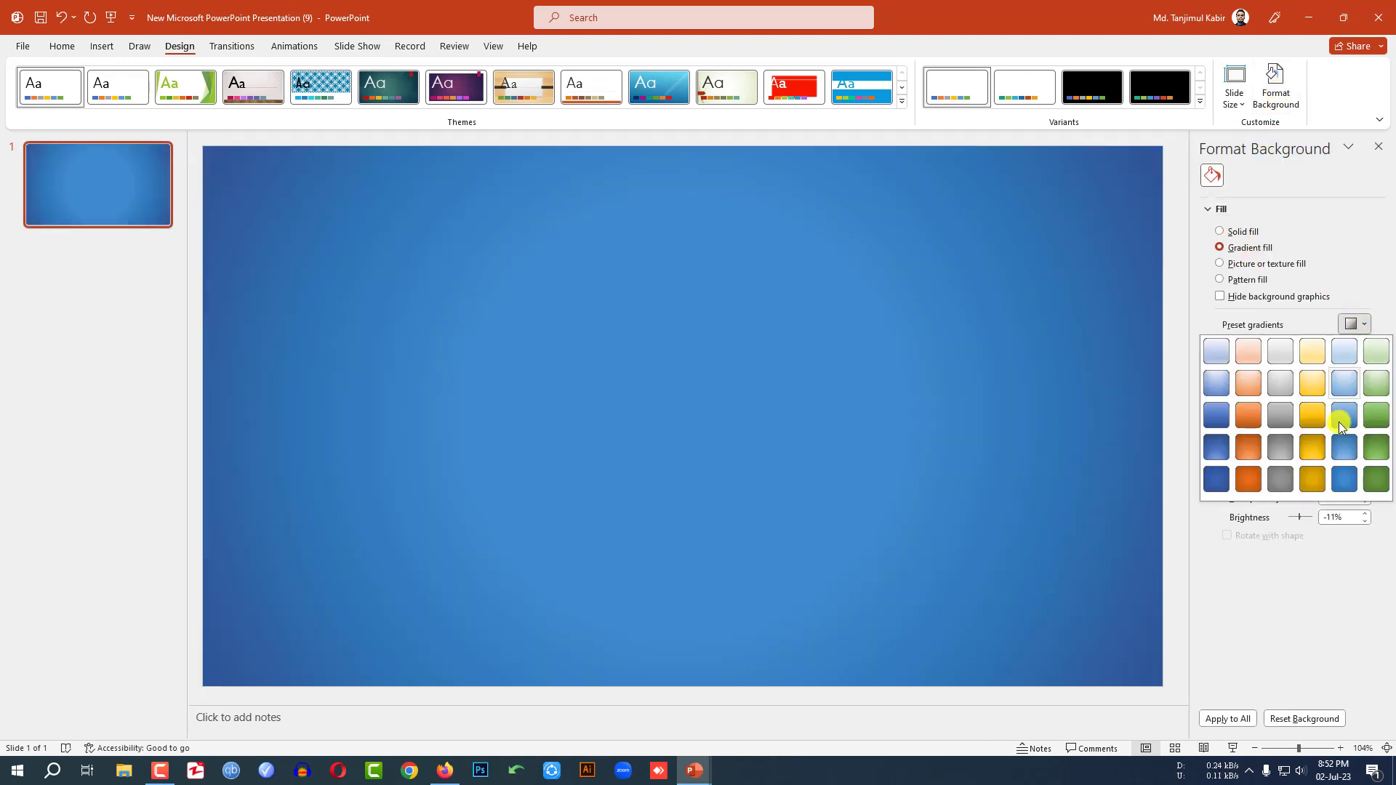
pyautogui.click(1343, 485)
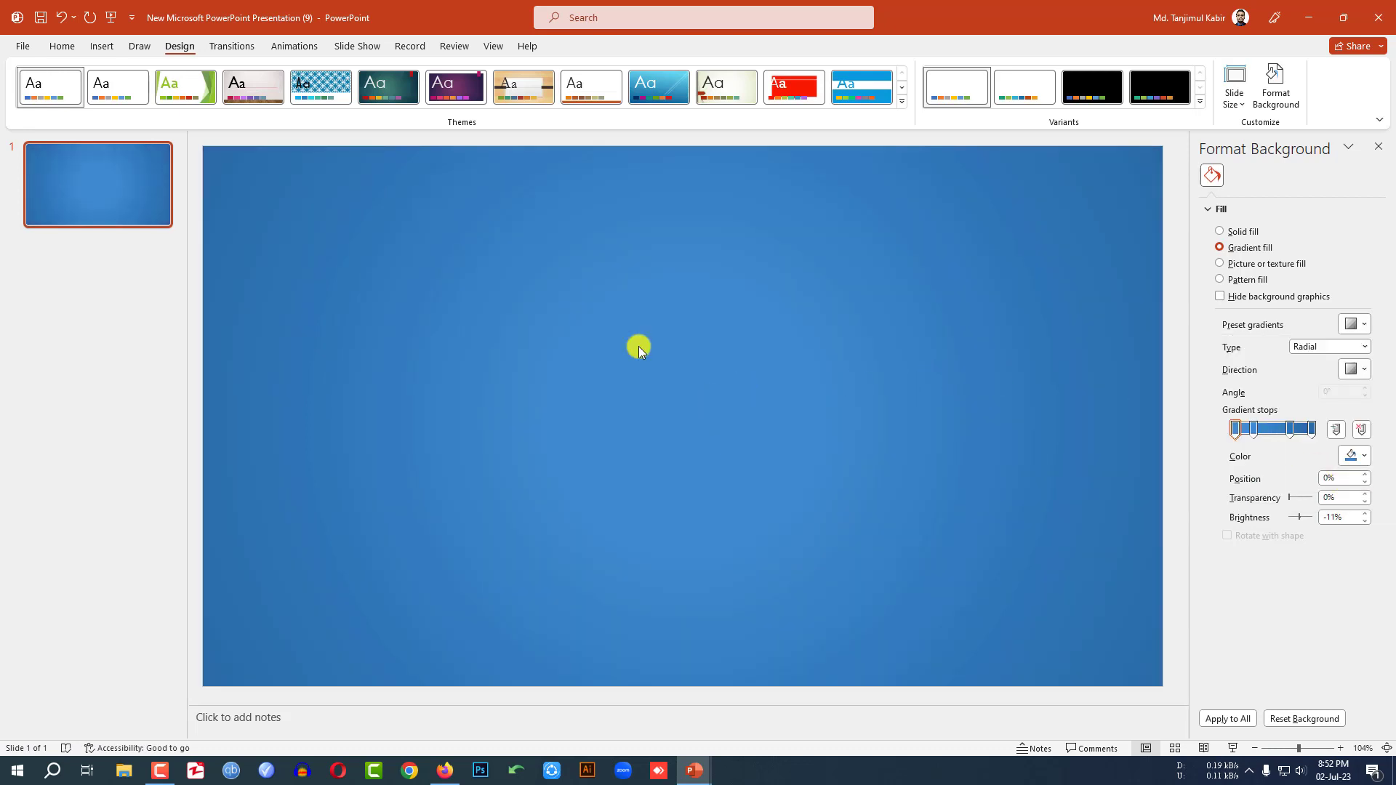
pyautogui.click(101, 48)
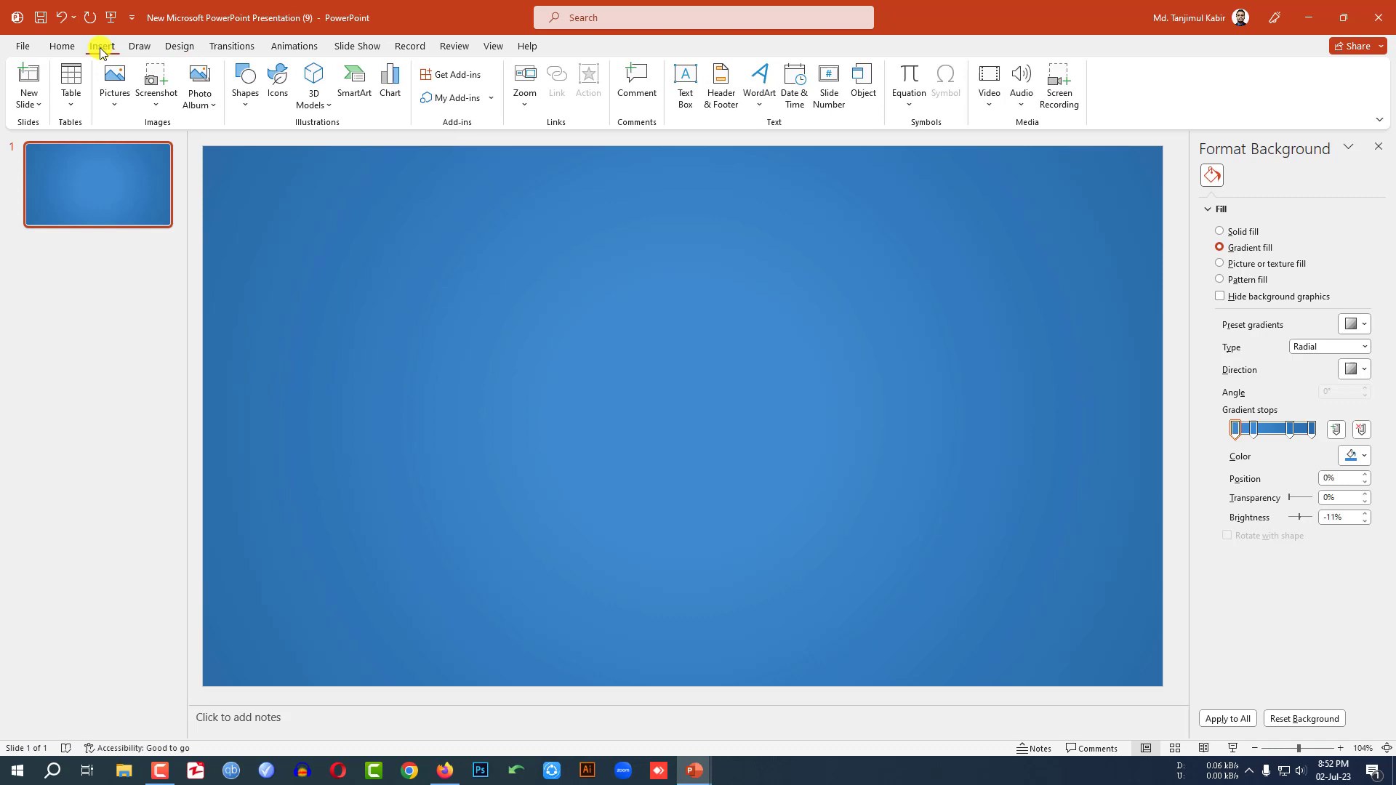
# Draw a wide text box in the upper slide reading CREATIVE in white.
pyautogui.click(245, 99)
pyautogui.click(238, 147)
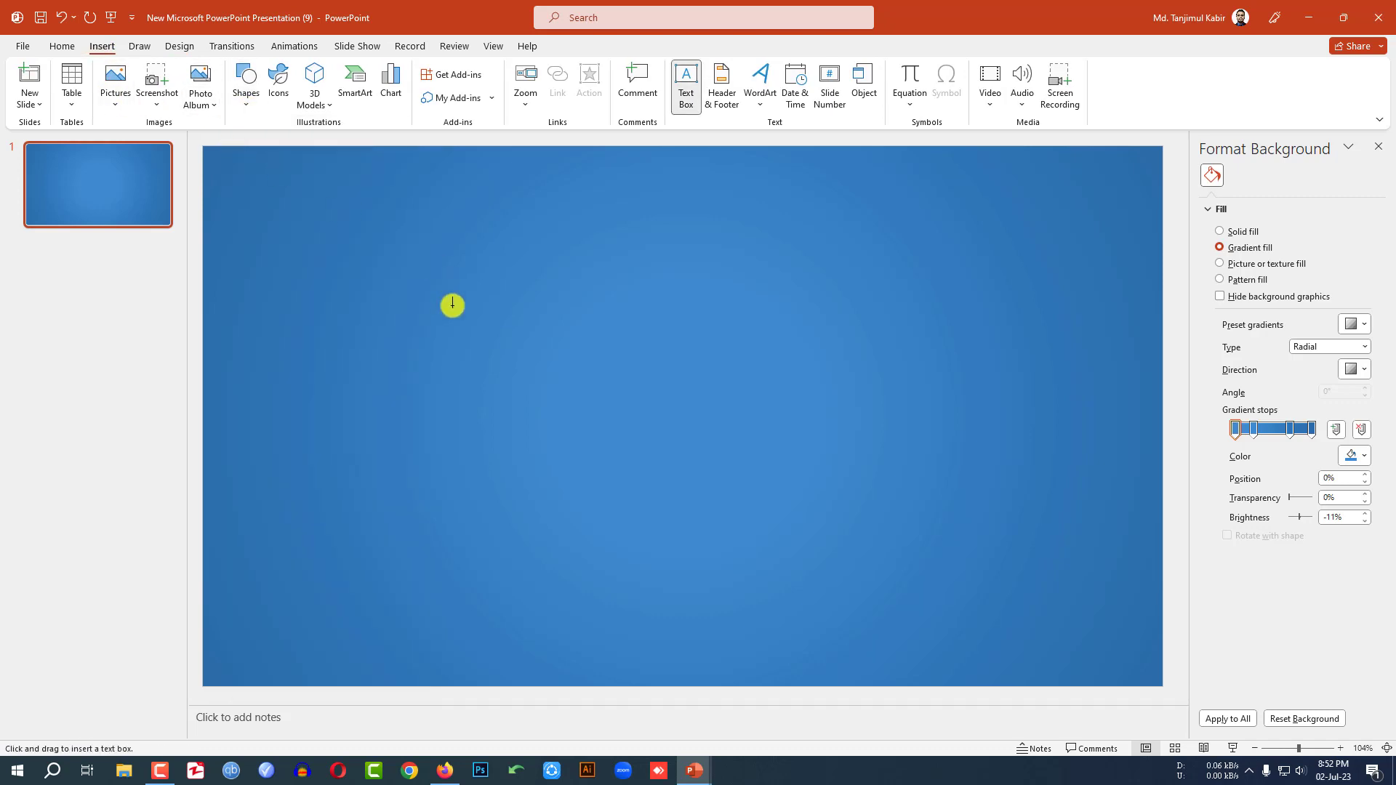
pyautogui.moveTo(450, 275); pyautogui.dragTo(910, 387)
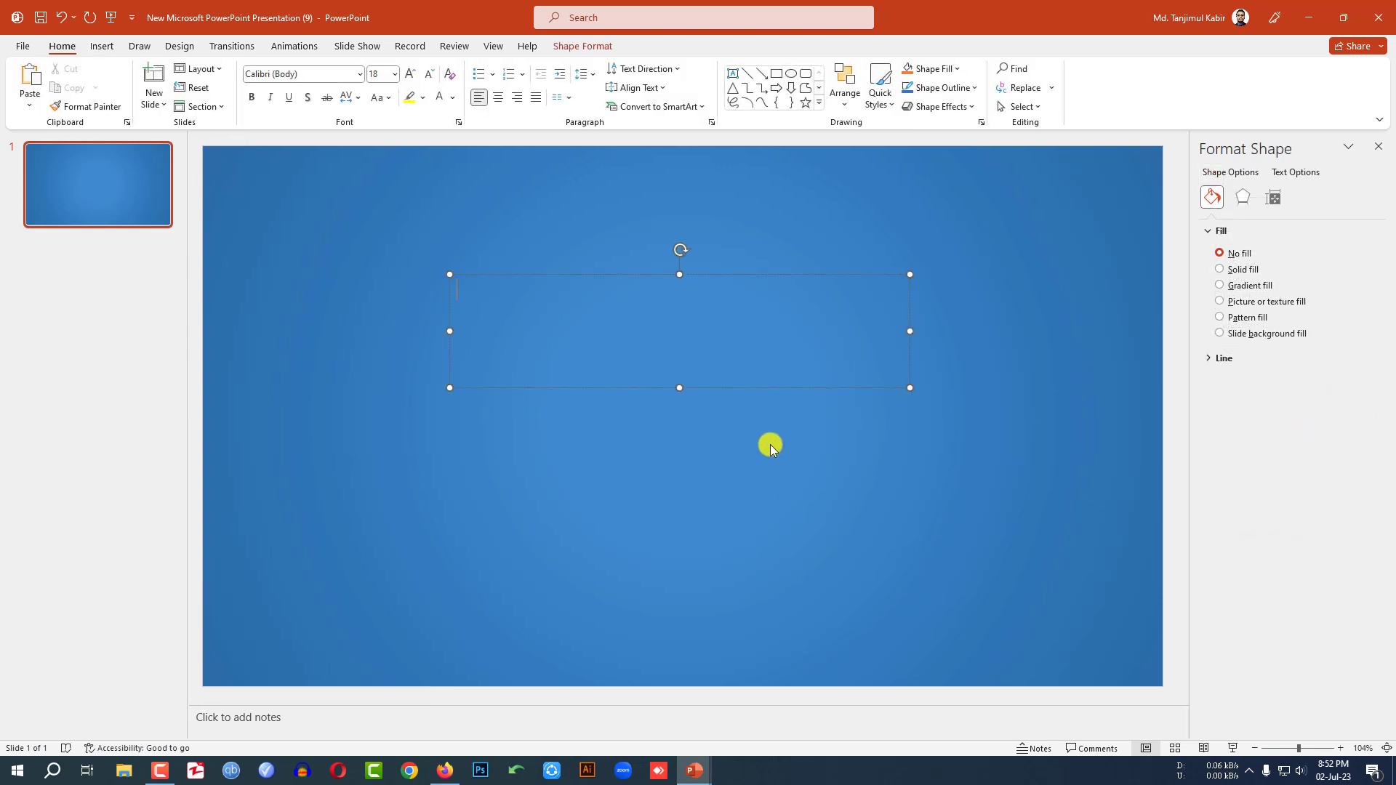
pyautogui.write('CREATIVB')
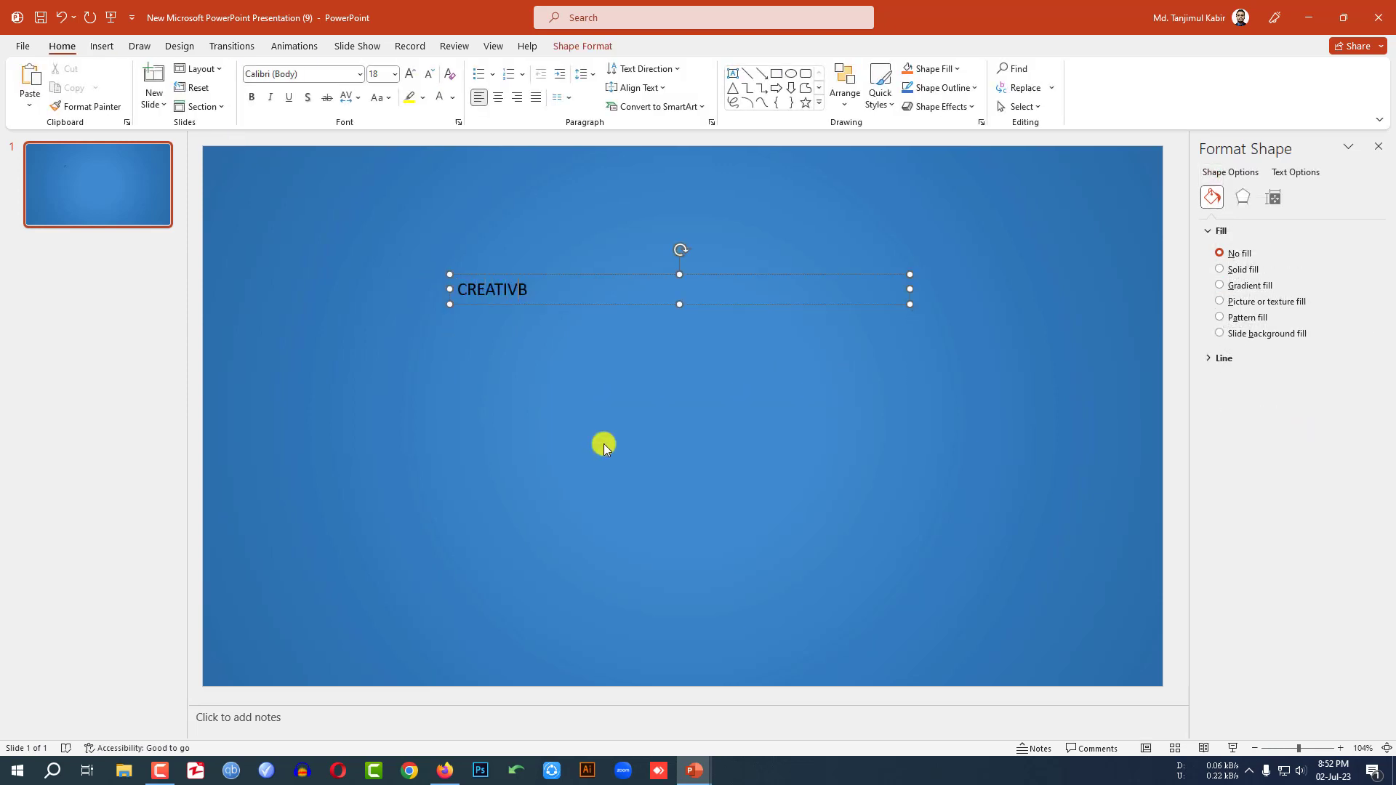
pyautogui.write('E')
pyautogui.hotkey('ctrl', 'a')
pyautogui.click(456, 96)
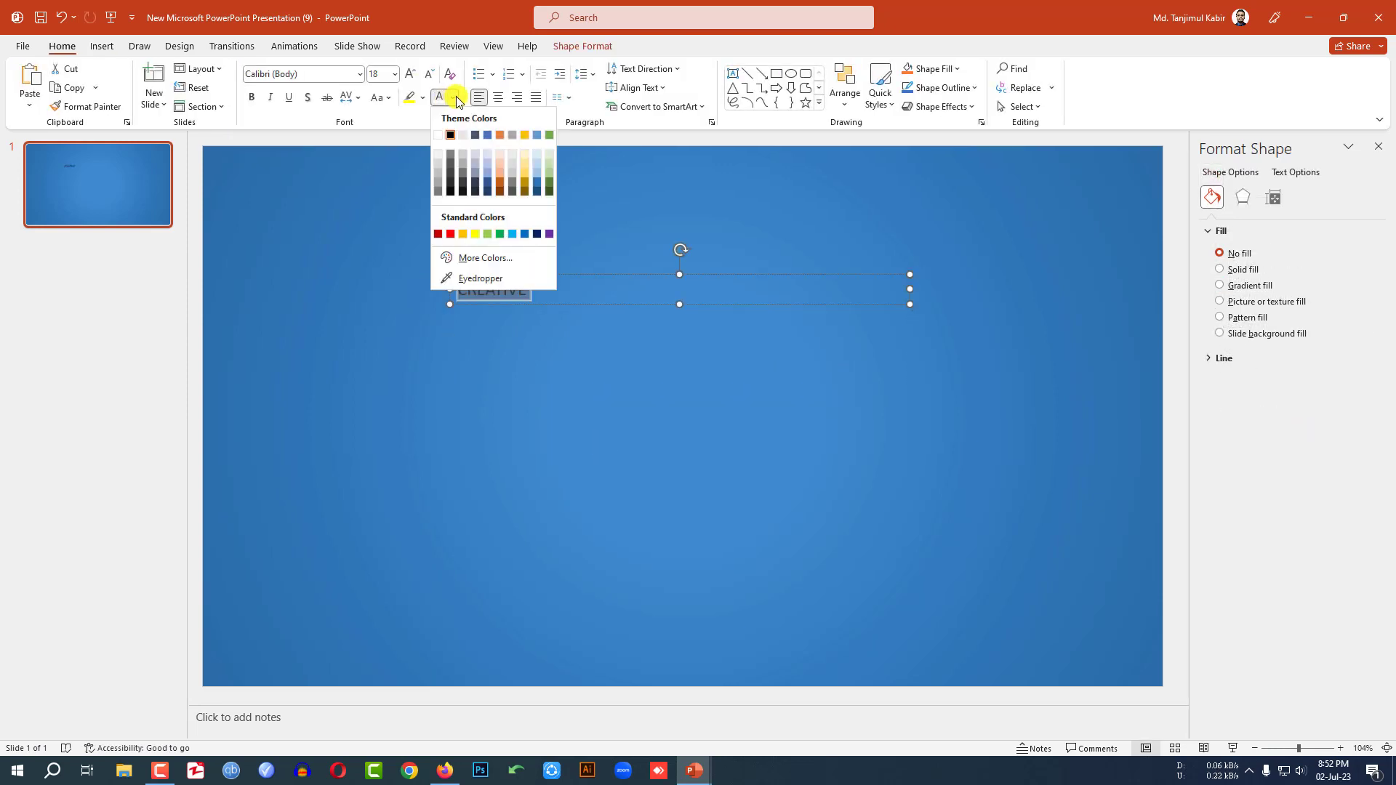
pyautogui.click(439, 136)
# Set CREATIVE to Anton at size 96 with expanded letter spacing, then one size larger.
pyautogui.click(341, 72)
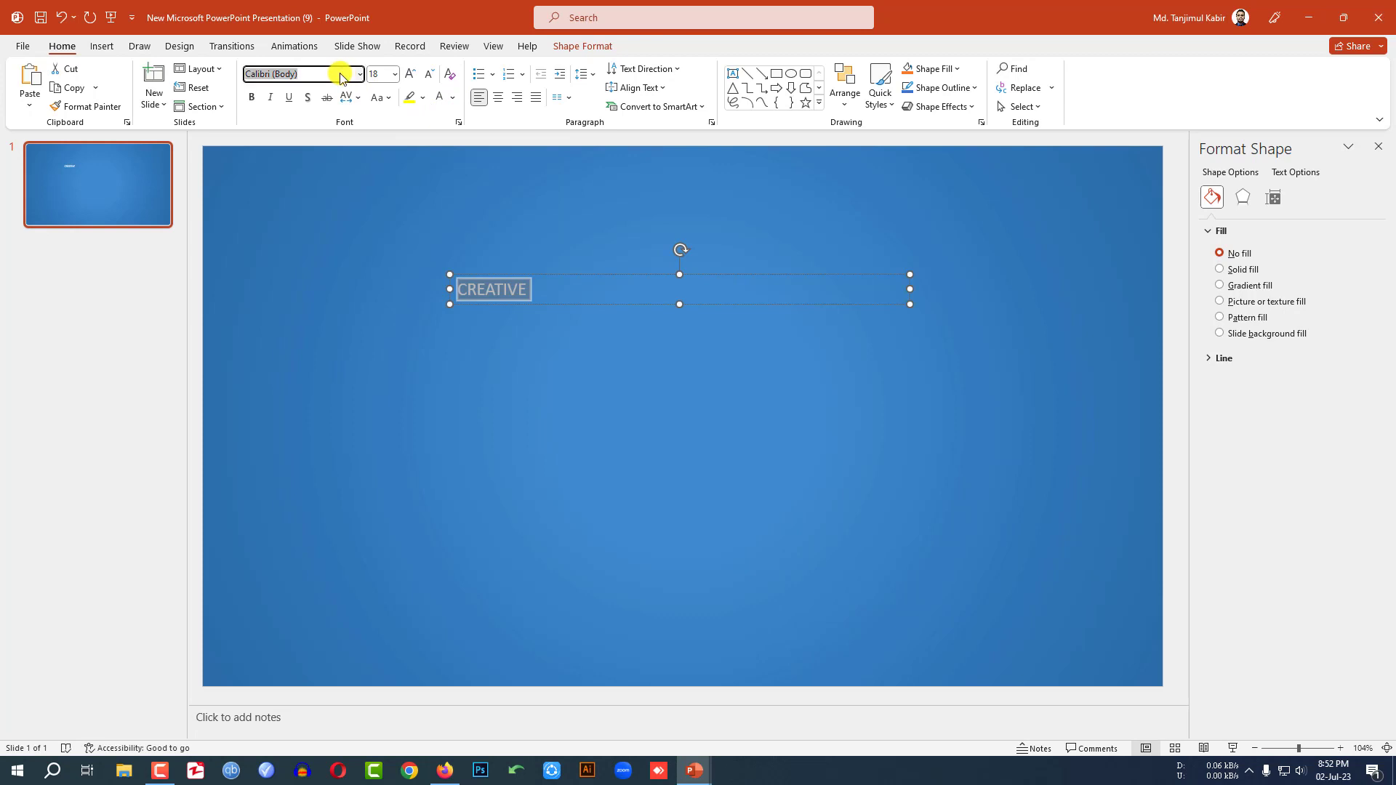
pyautogui.write('AcadErefnton')
pyautogui.press('Return')
pyautogui.click(395, 74)
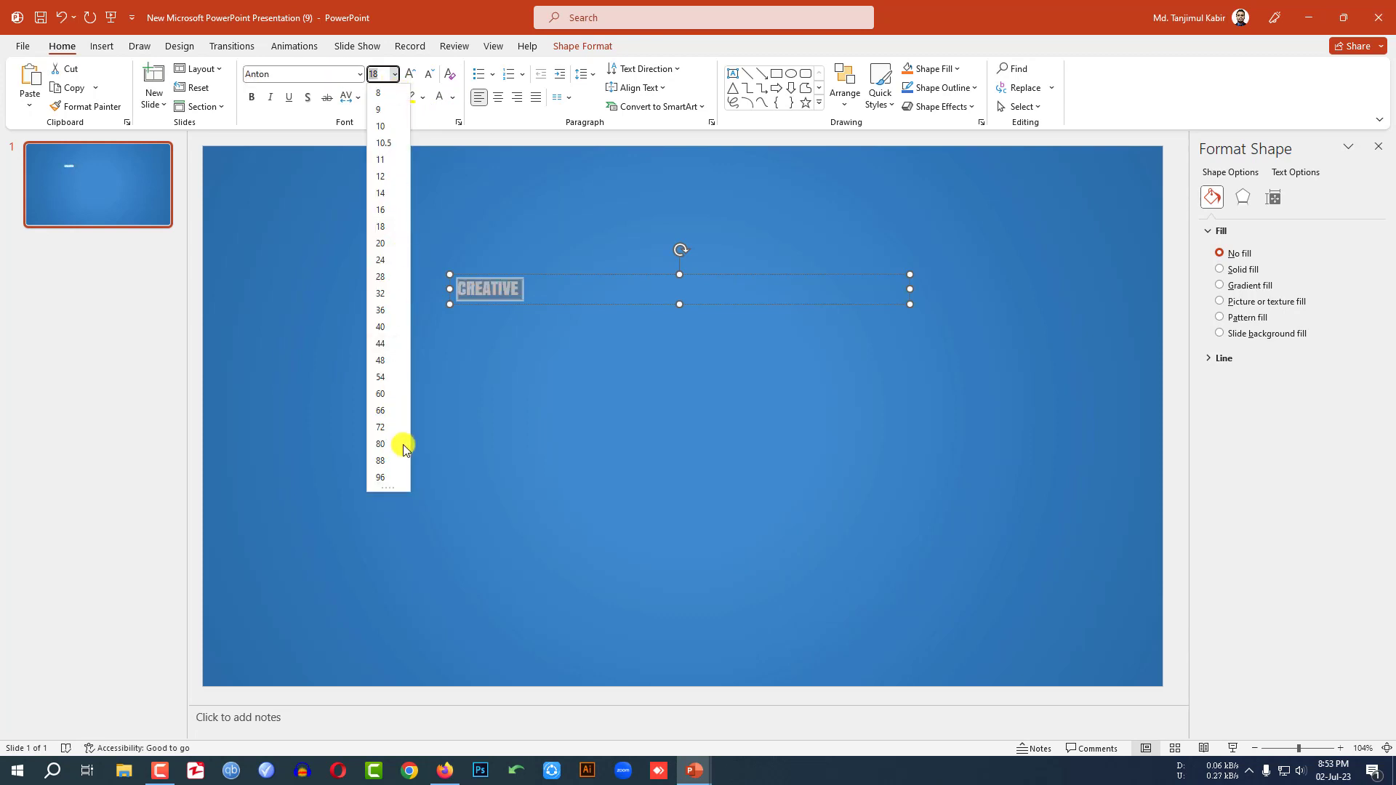
pyautogui.click(380, 478)
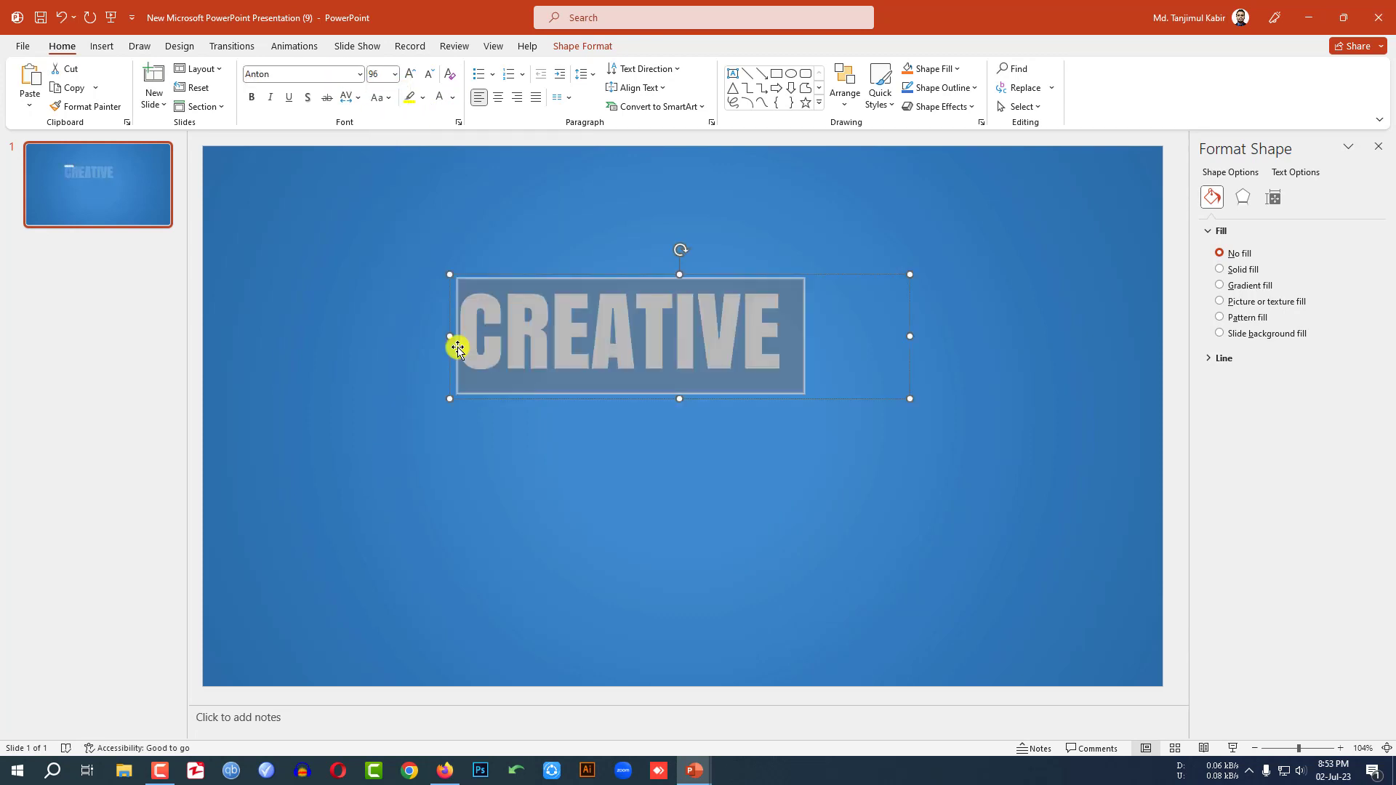
pyautogui.click(356, 96)
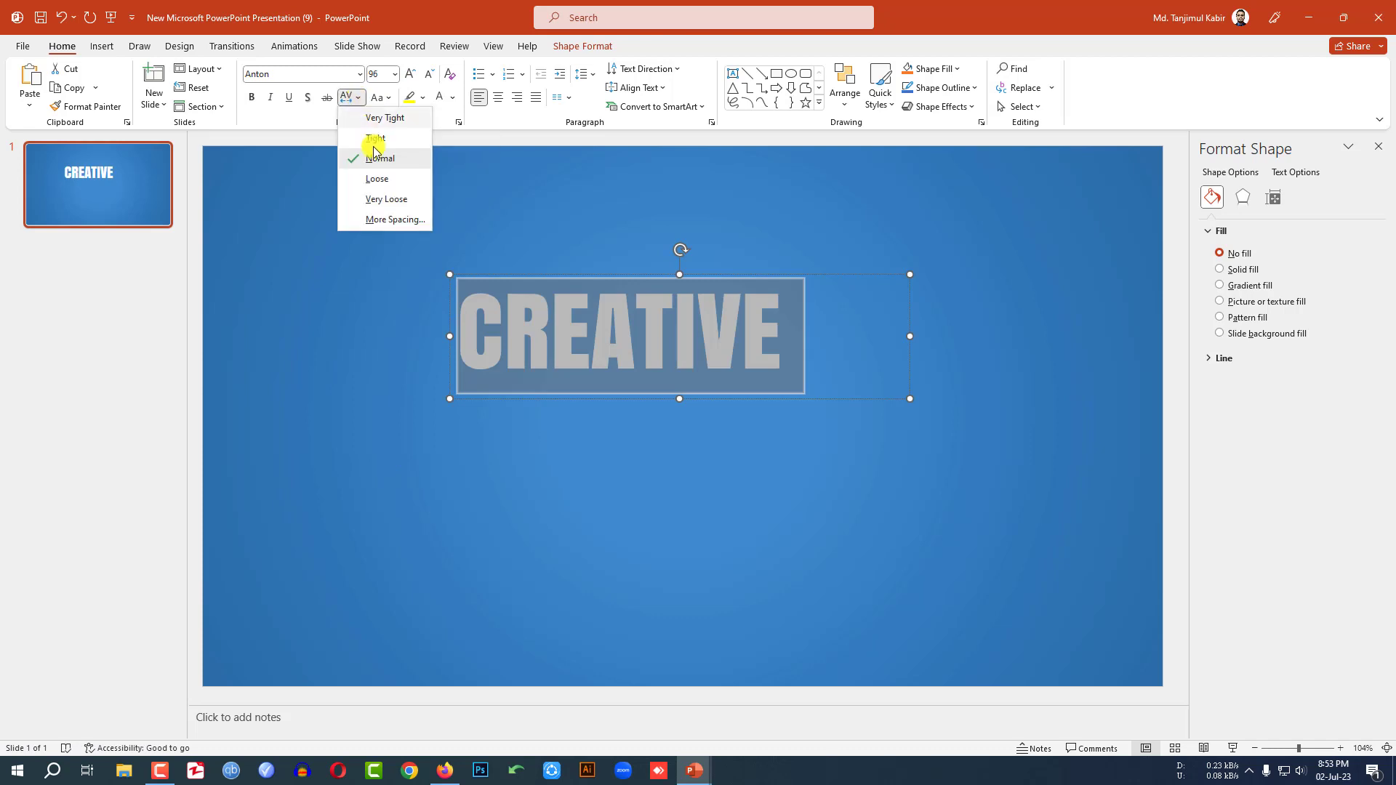
pyautogui.click(388, 219)
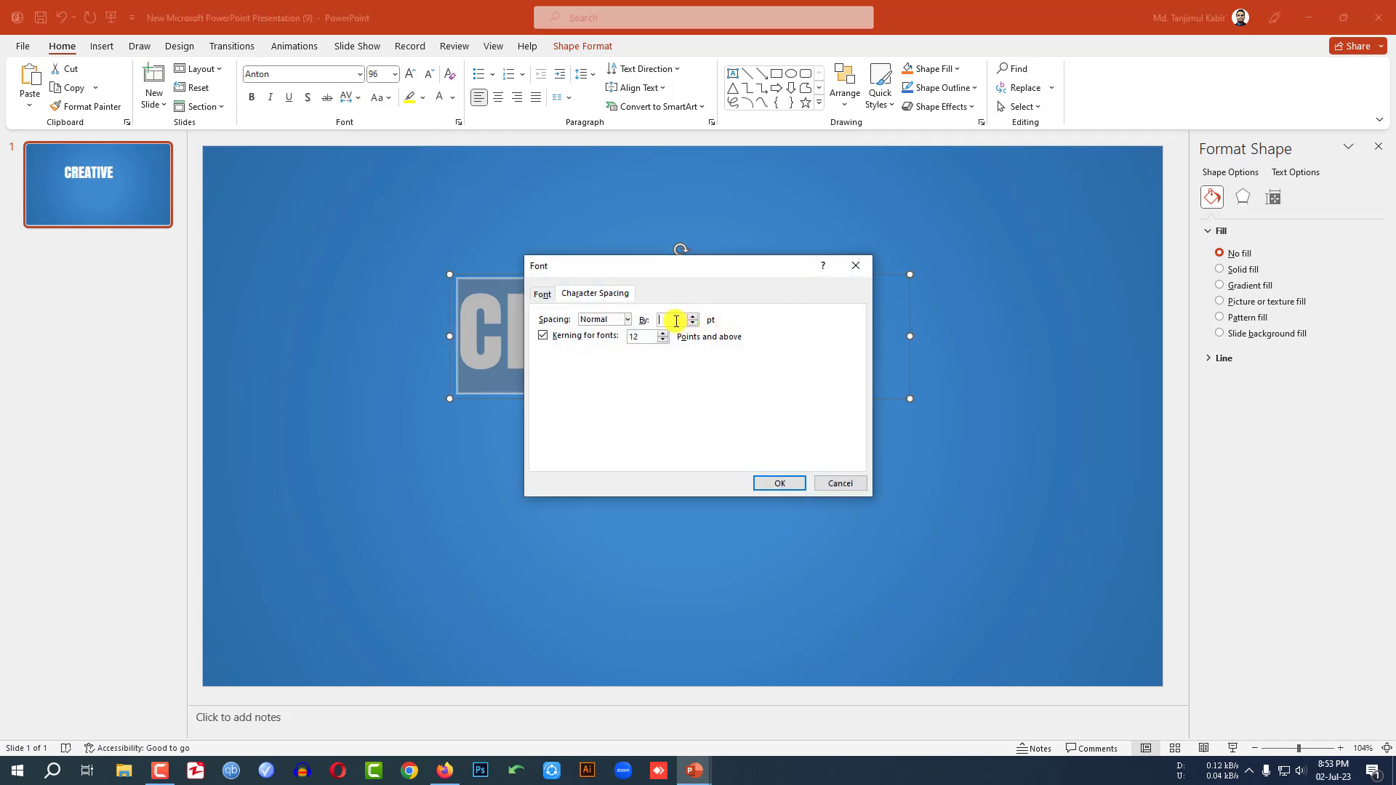
pyautogui.click(780, 484)
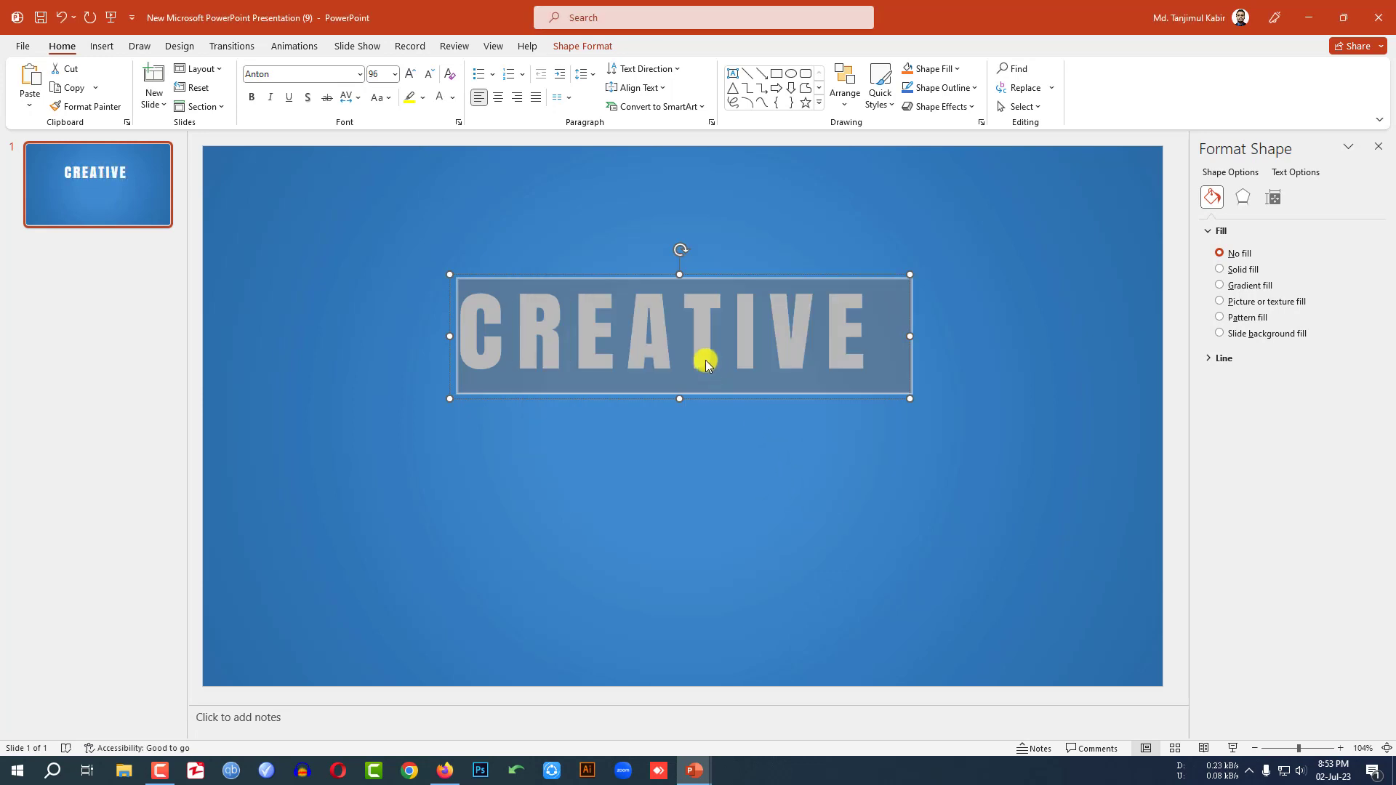
pyautogui.click(406, 77)
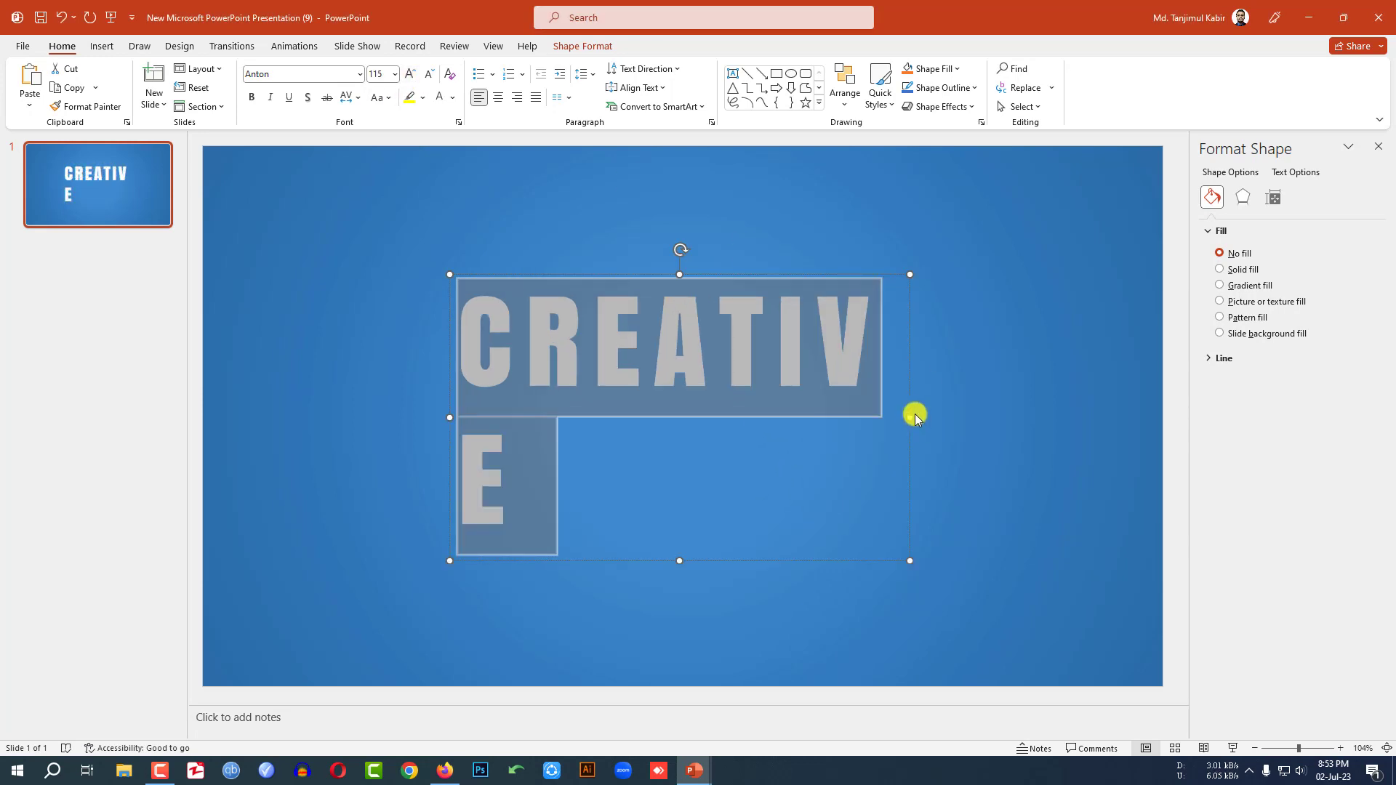
pyautogui.click(801, 400)
# Centre CREATIVE, and make the copy below read TEXT with normal spacing, larger size and a wider box.
pyautogui.moveTo(792, 394)
pyautogui.mouseDown()
pyautogui.moveTo(796, 405)
pyautogui.moveTo(710, 402)
pyautogui.moveTo(711, 522)
pyautogui.moveTo(714, 511)
pyautogui.mouseUp()
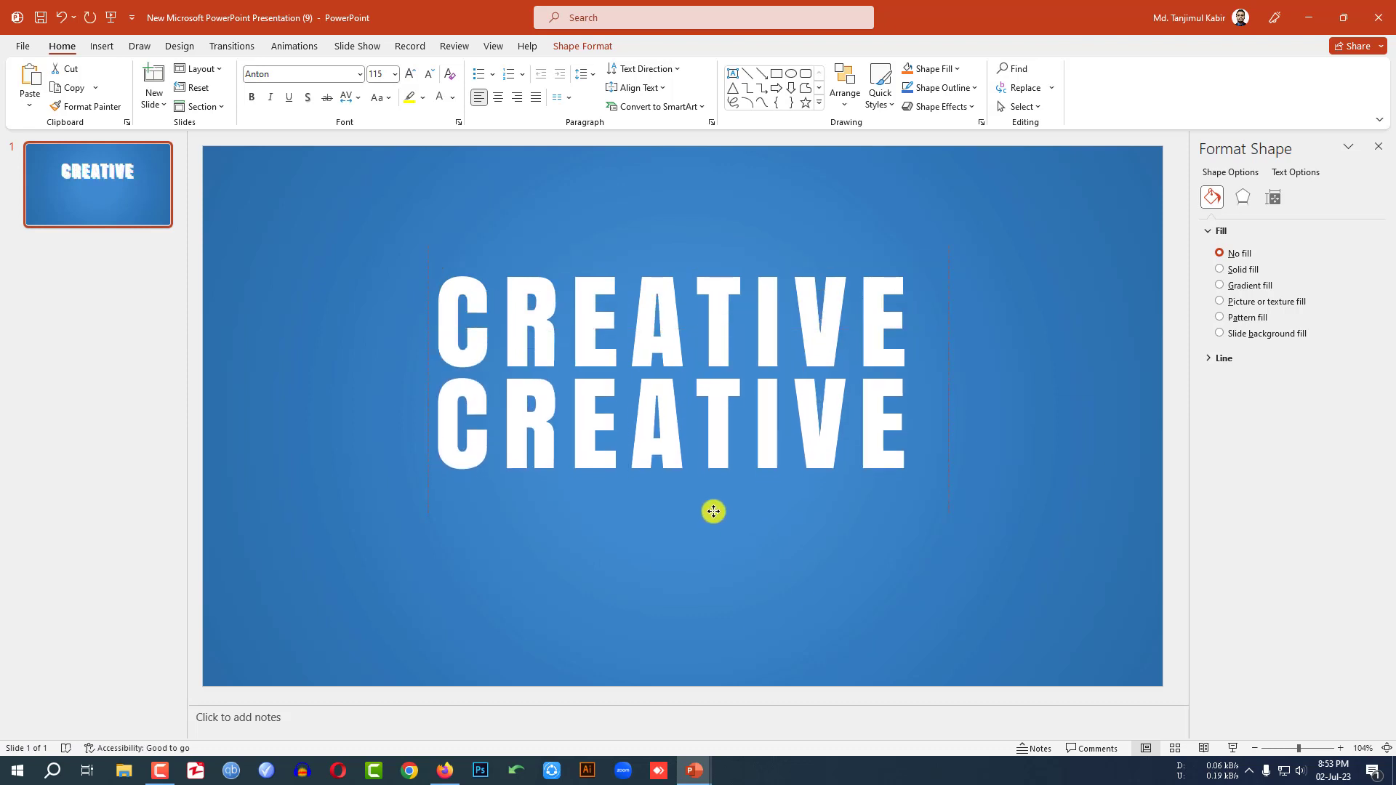
pyautogui.doubleClick(529, 443)
pyautogui.write('TEX')
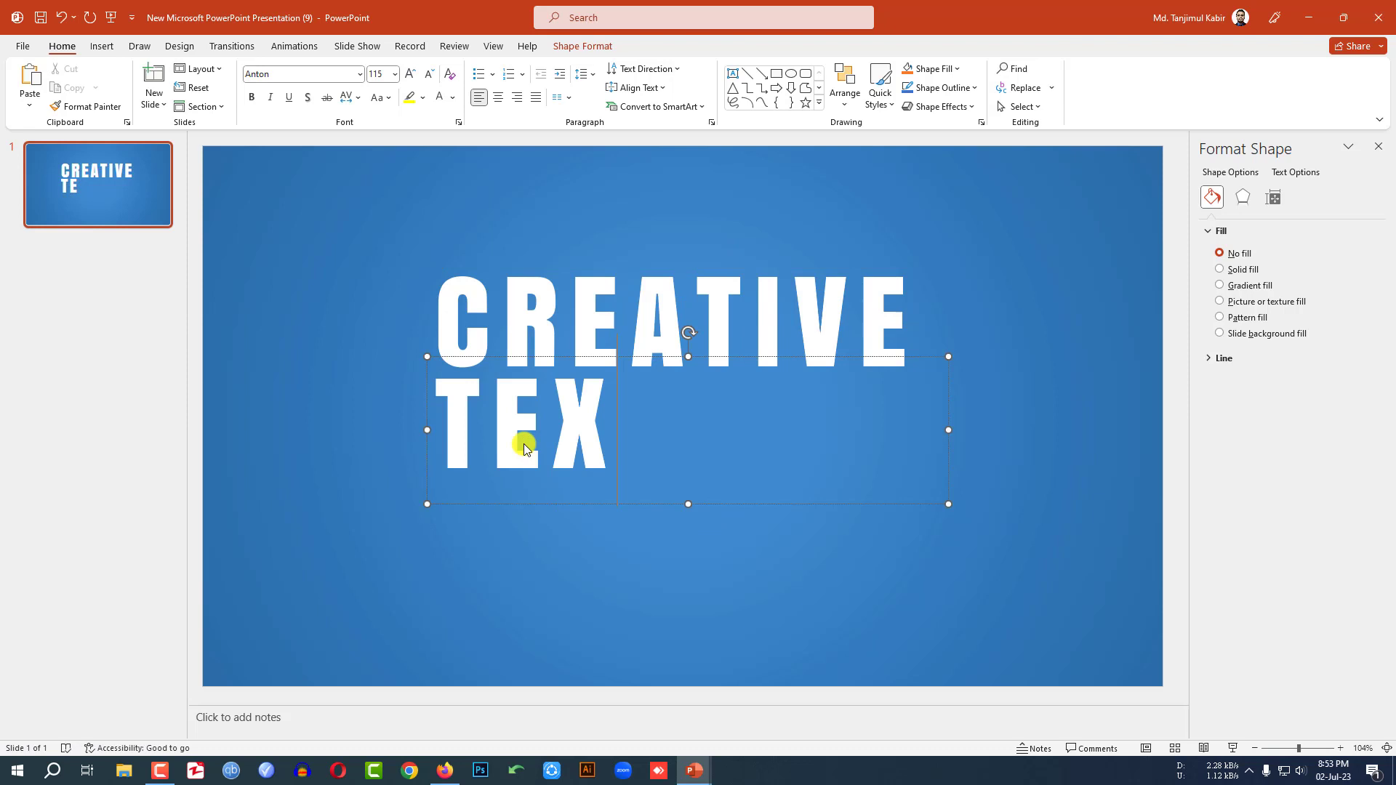
pyautogui.write('T')
pyautogui.click(347, 98)
pyautogui.click(378, 160)
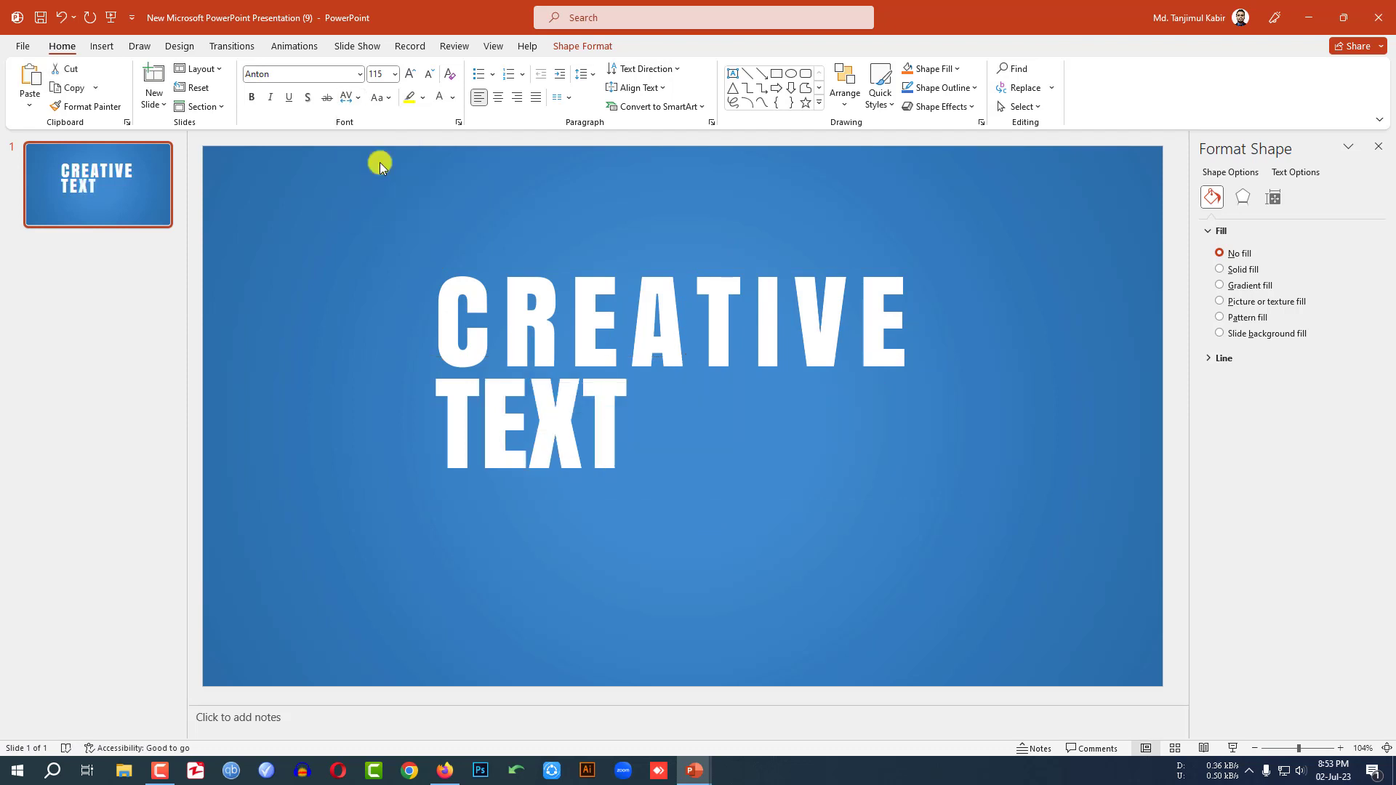
pyautogui.moveTo(434, 373); pyautogui.dragTo(677, 502)
pyautogui.click(409, 78)
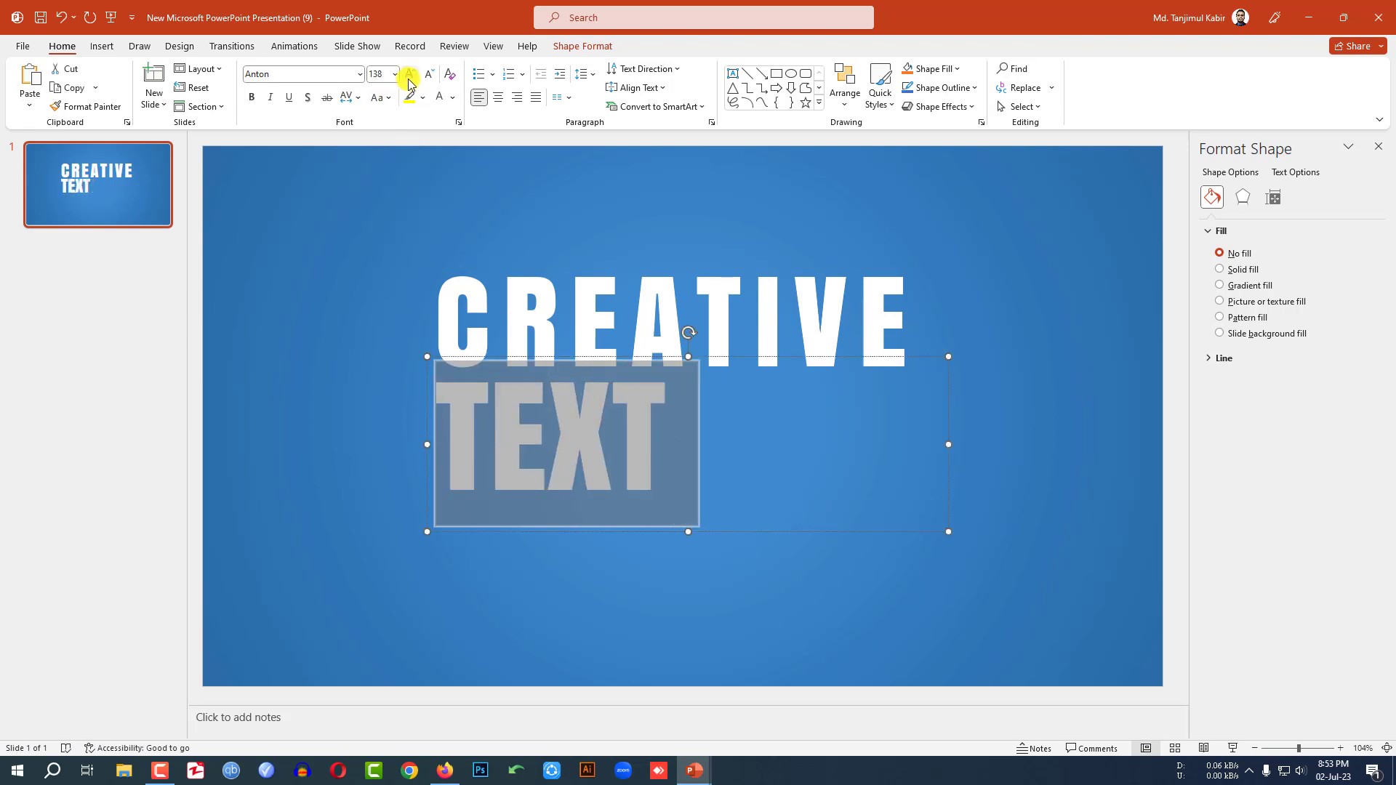
pyautogui.moveTo(719, 459); pyautogui.dragTo(742, 463)
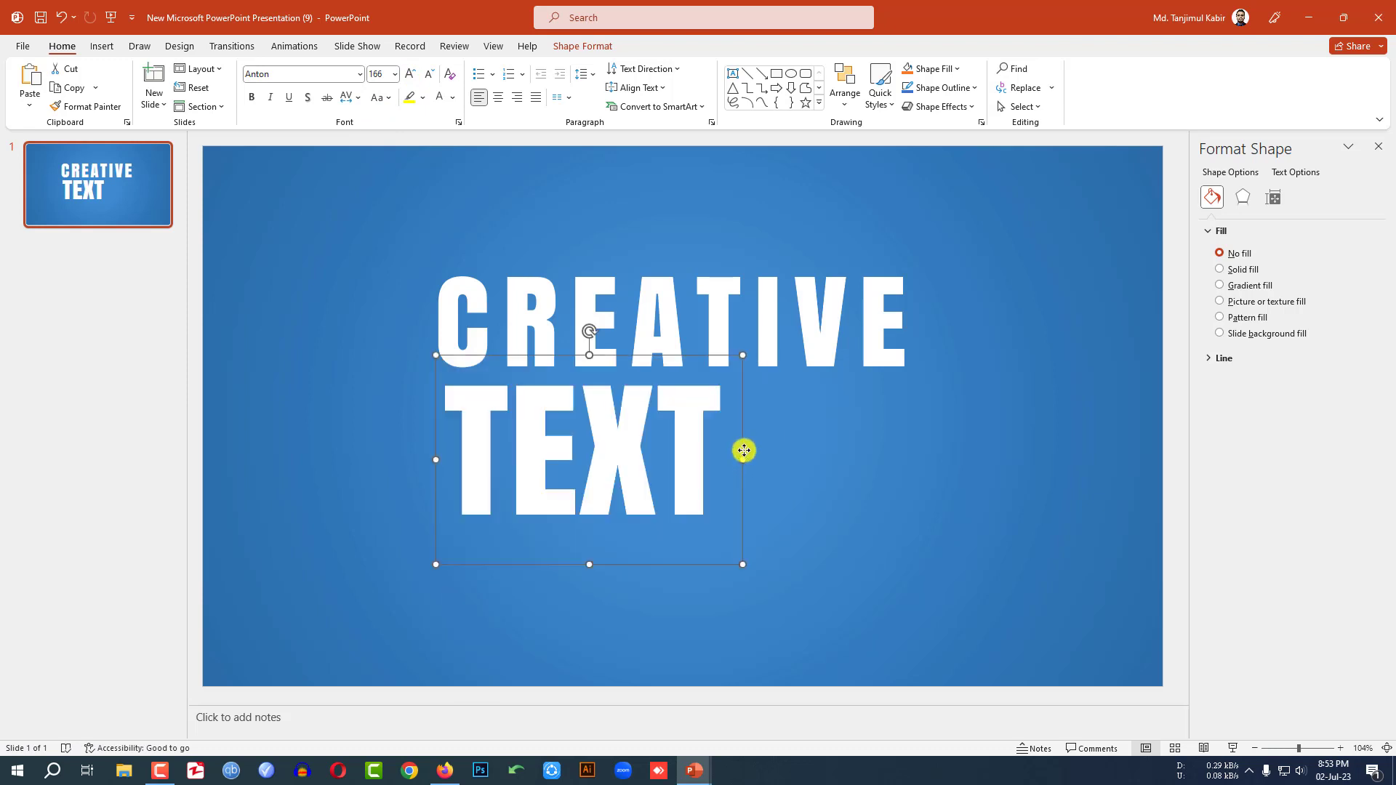
# Duplicate TEXT as EFFECT to its right, shrunk to fit on one line.
pyautogui.hotkey('ctrl', 'd')
pyautogui.moveTo(742, 450); pyautogui.dragTo(1013, 392)
pyautogui.write('EFFECT')
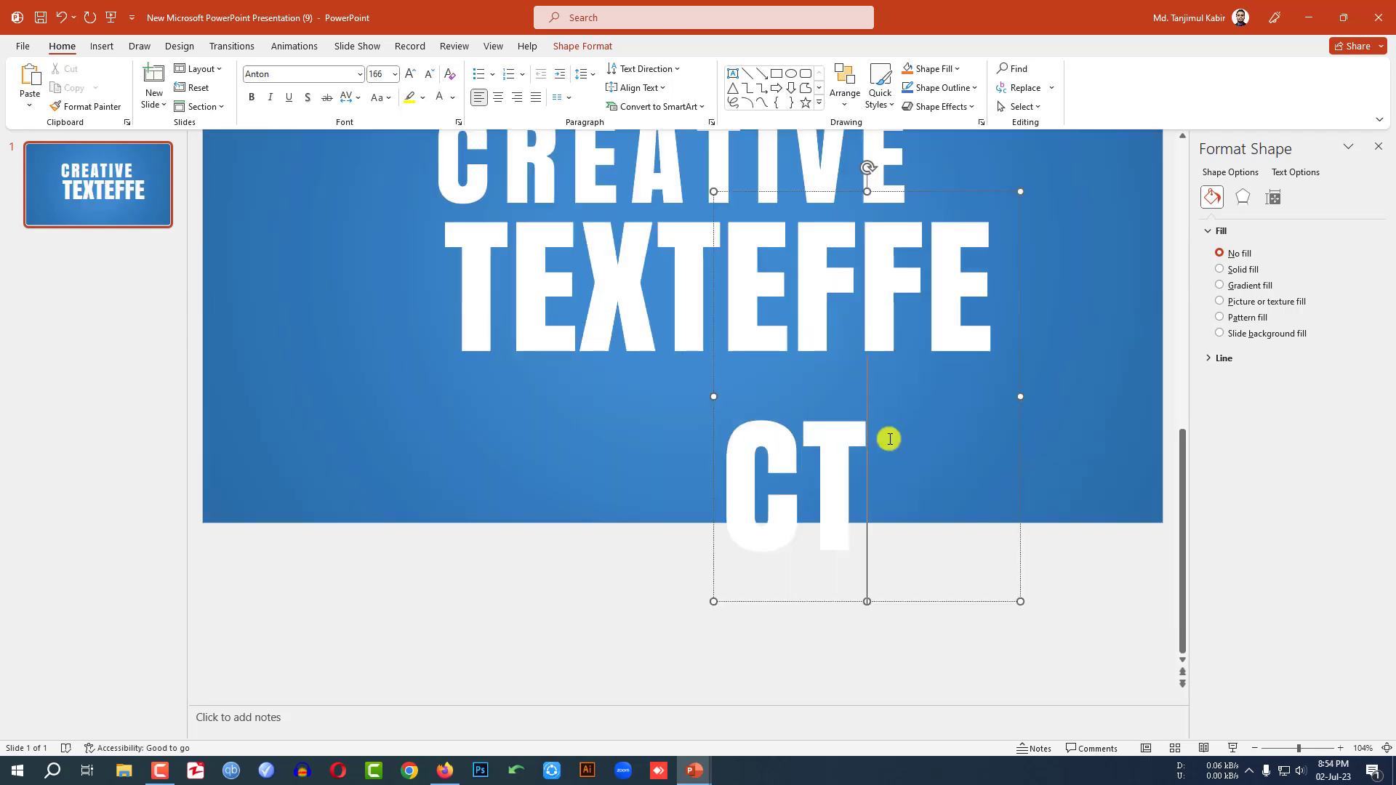
pyautogui.hotkey('ctrl', 'a')
pyautogui.click(429, 72)
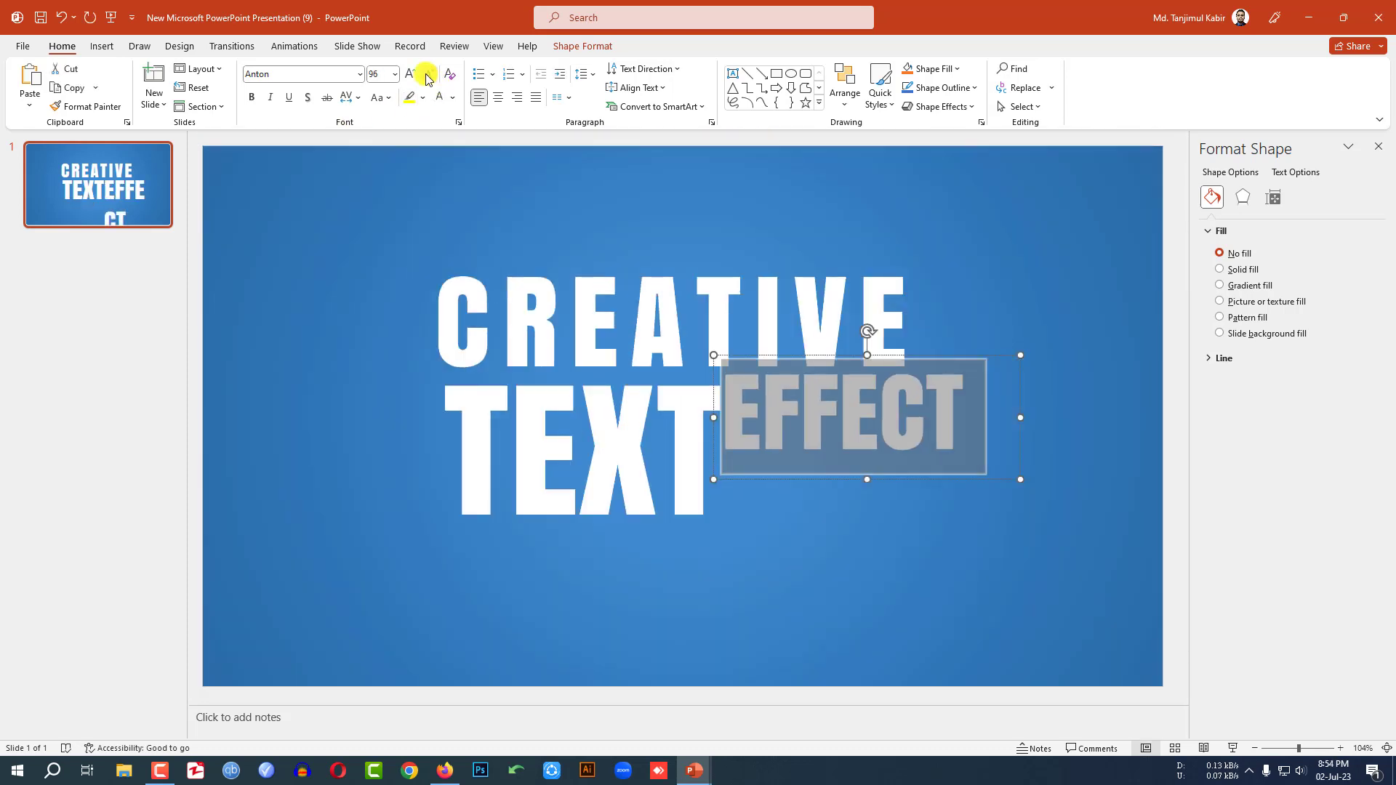
pyautogui.click(429, 74)
pyautogui.click(429, 73)
pyautogui.click(848, 462)
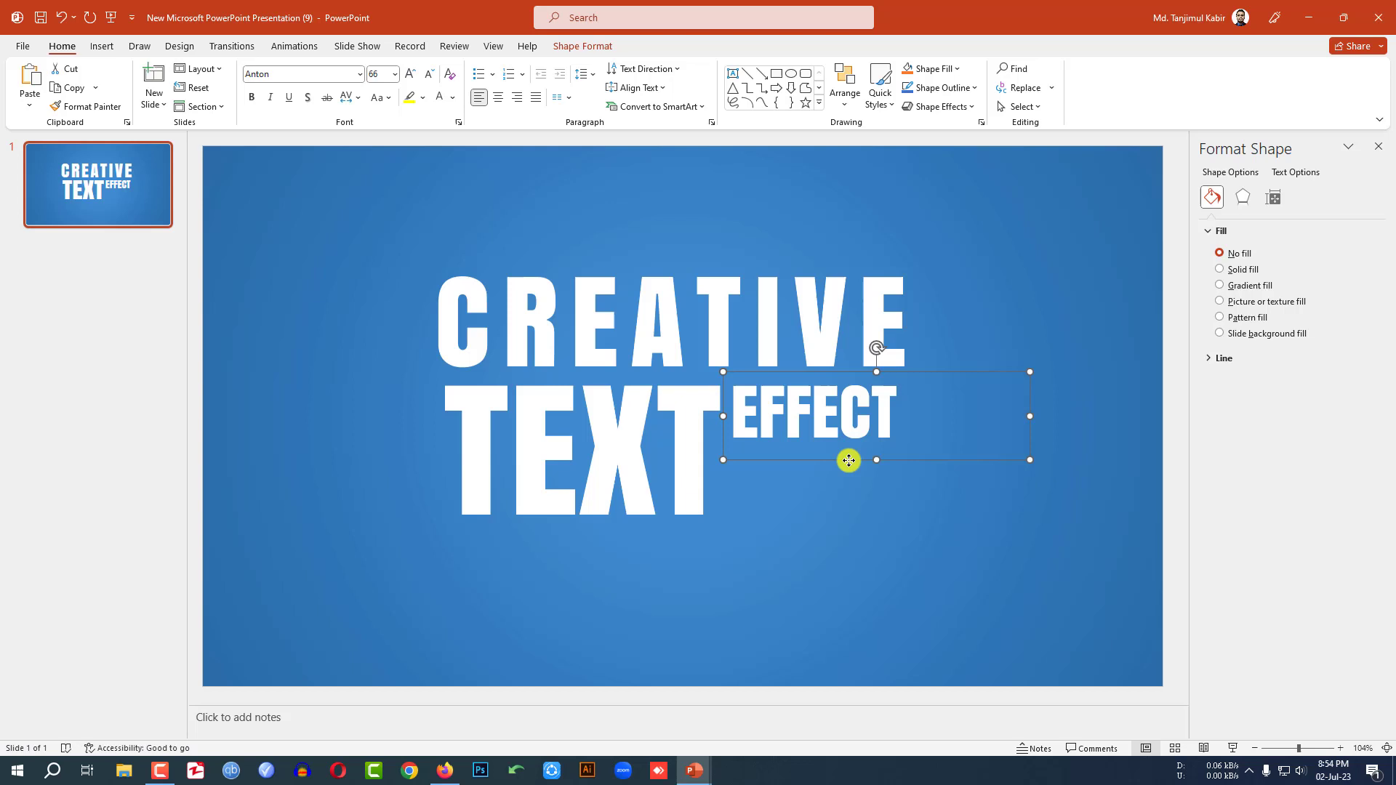
# Add a smaller ON POWERPOINT line below EFFECT, then enlarge EFFECT again.
pyautogui.hotkey('ctrl', 'd')
pyautogui.moveTo(848, 461); pyautogui.dragTo(835, 529)
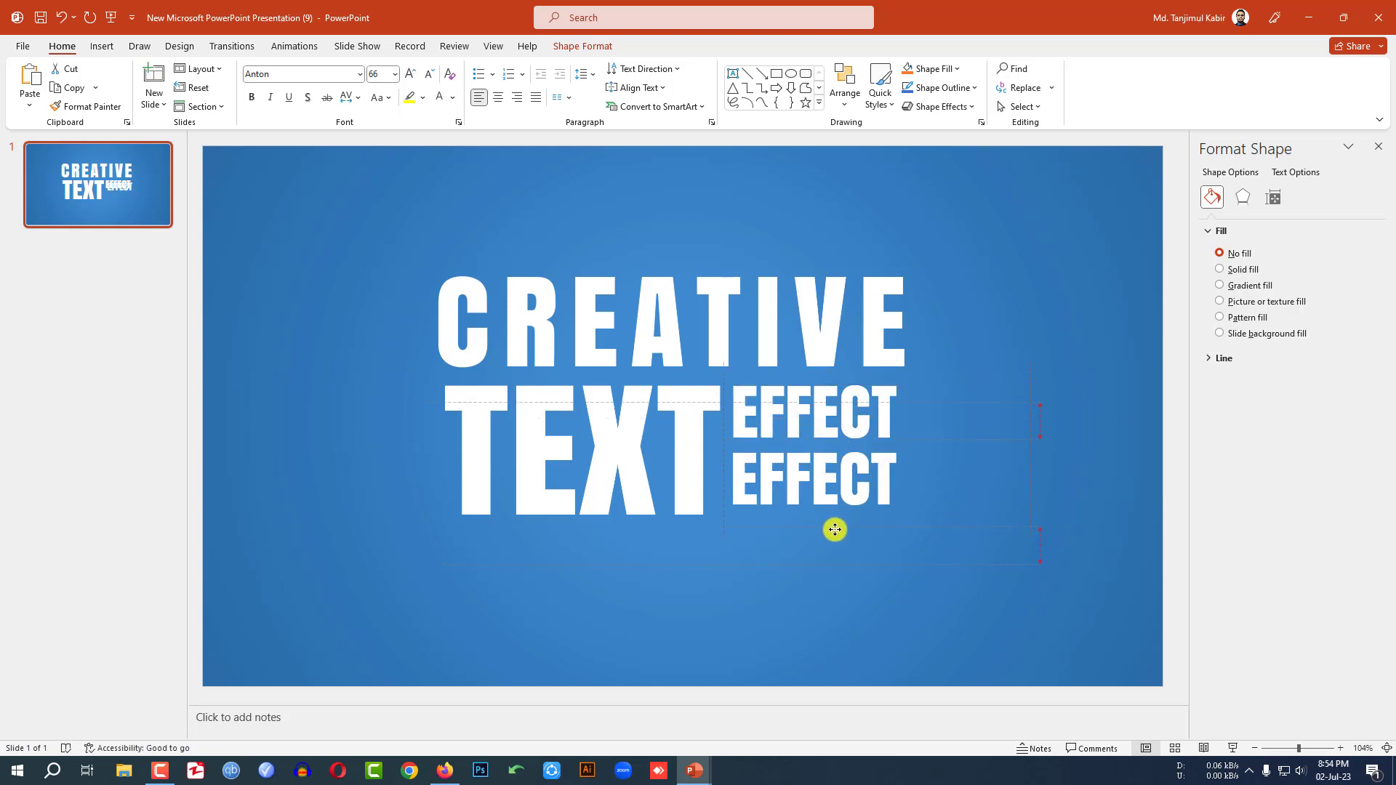
pyautogui.doubleClick(801, 497)
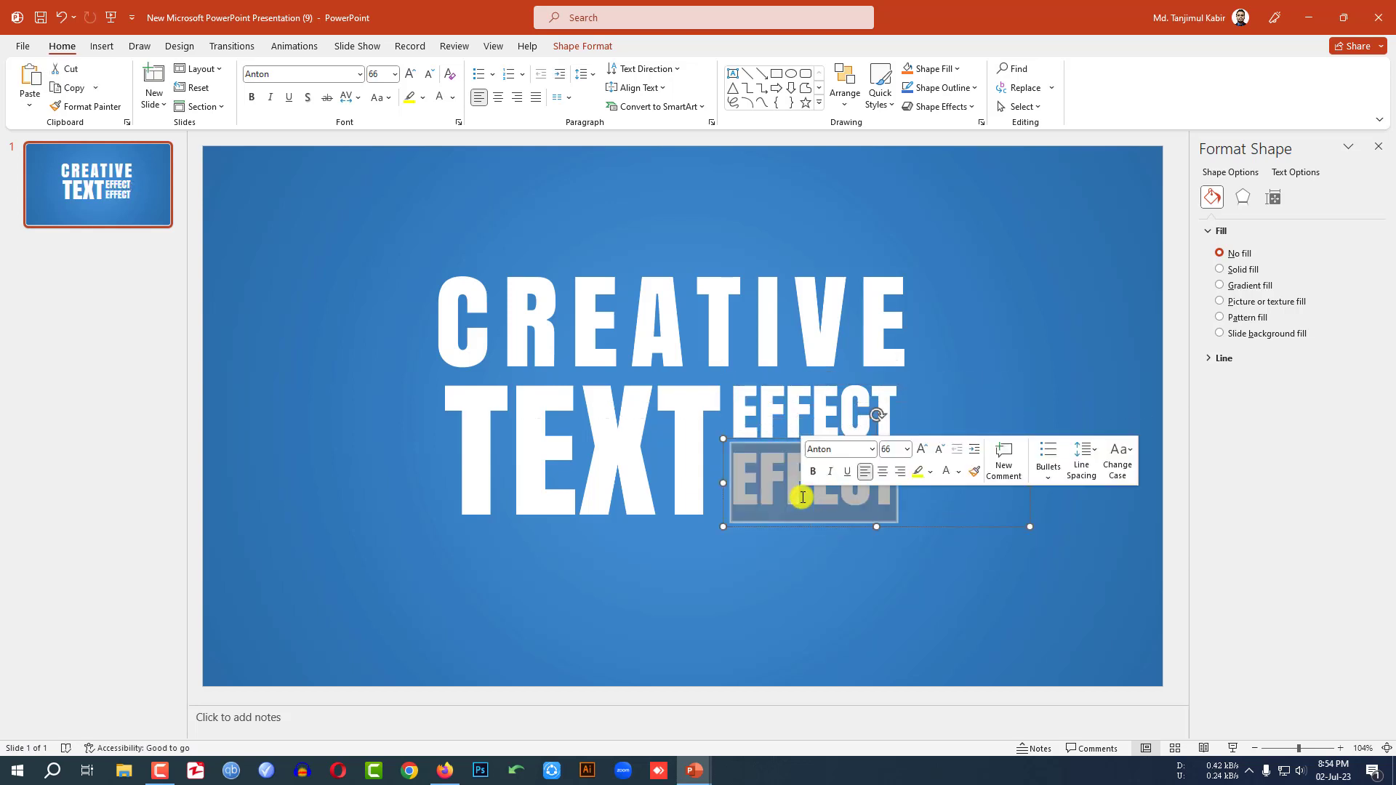
pyautogui.write('ON POW')
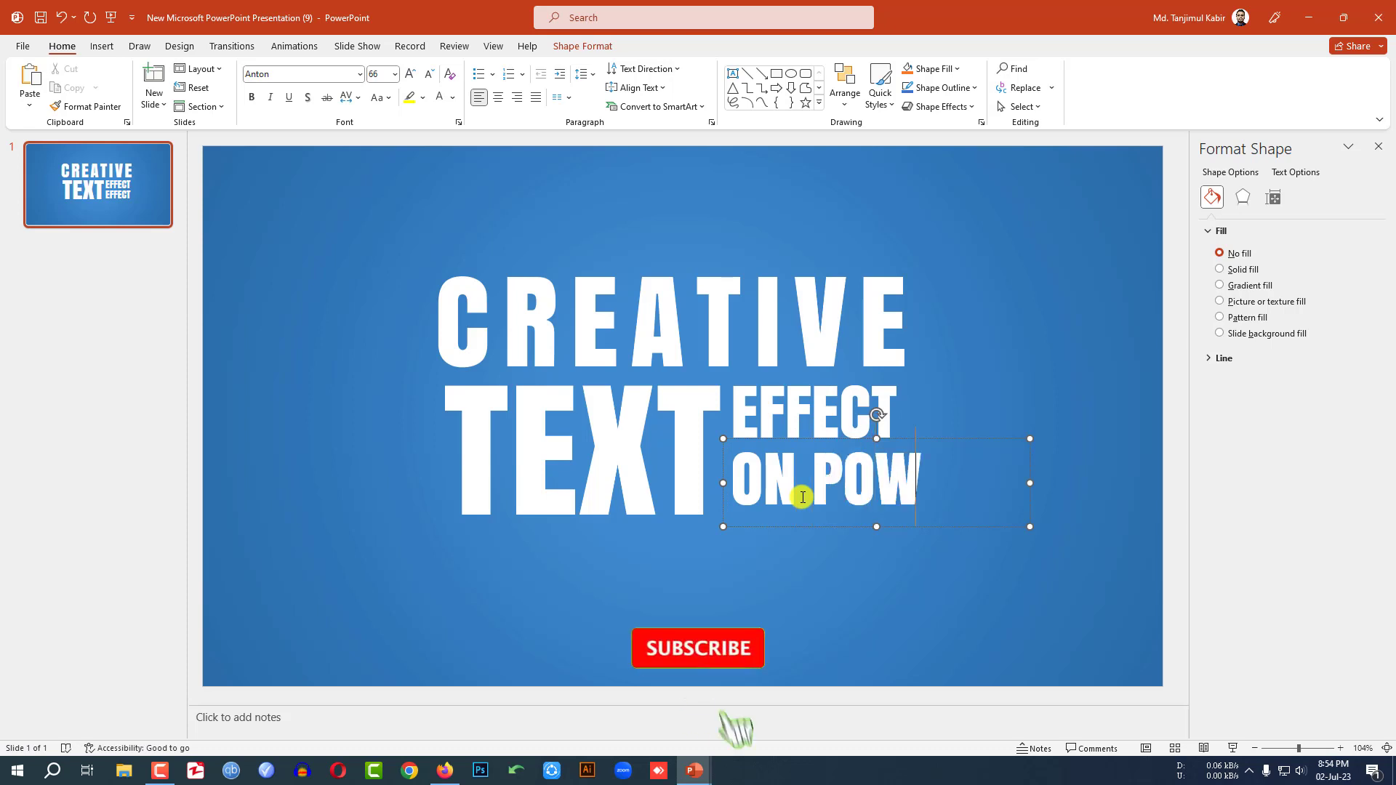
pyautogui.write('ERPOINT')
pyautogui.hotkey('ctrl', 'a')
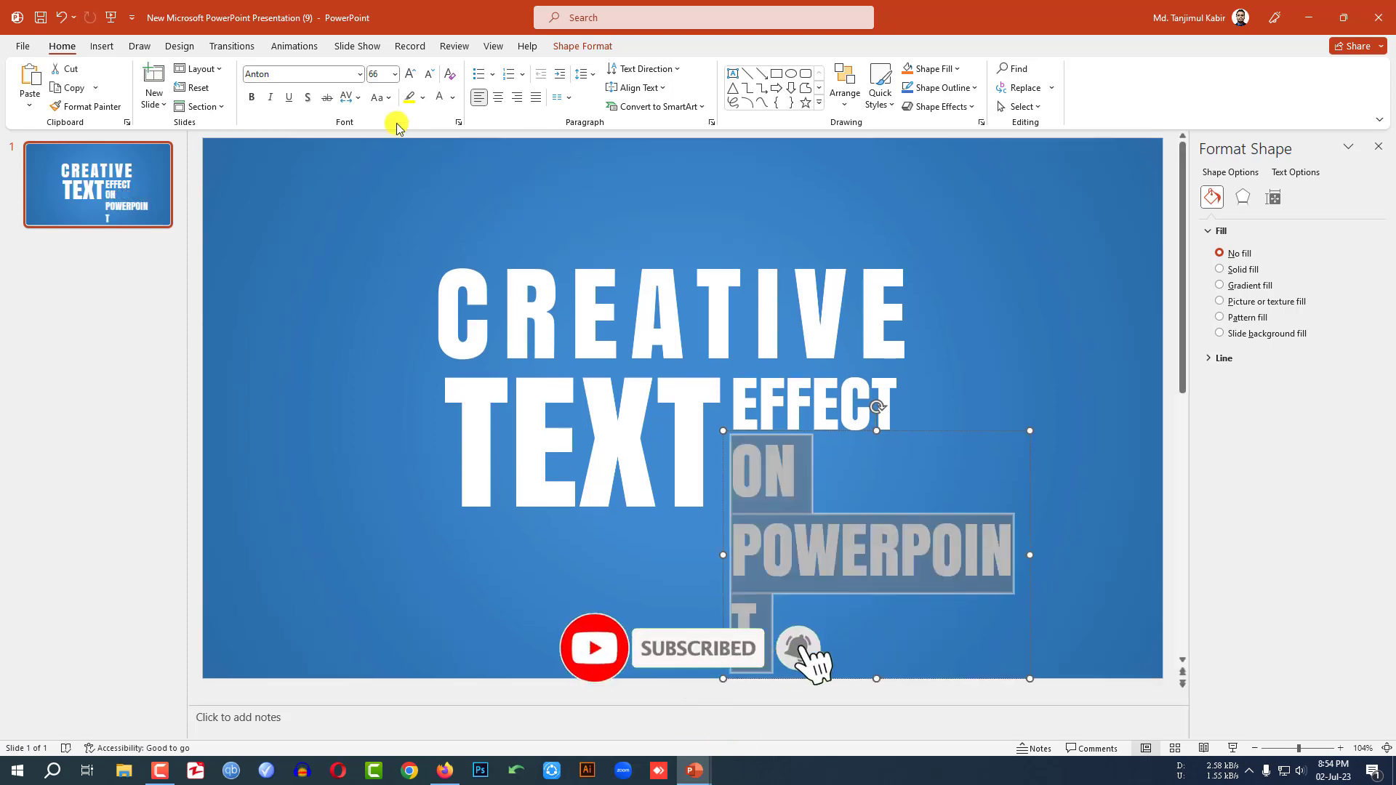
pyautogui.click(433, 78)
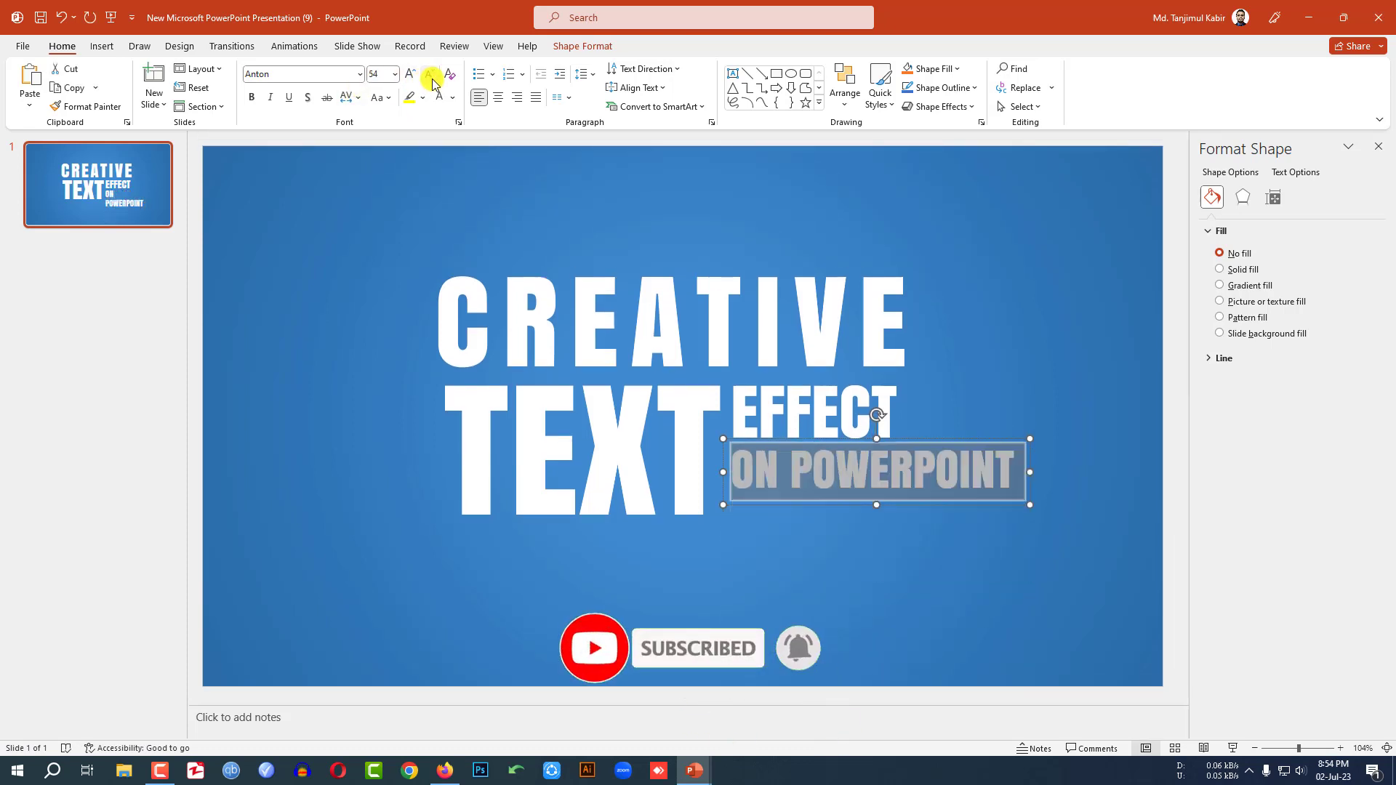
pyautogui.rightClick(833, 414)
pyautogui.doubleClick(832, 415)
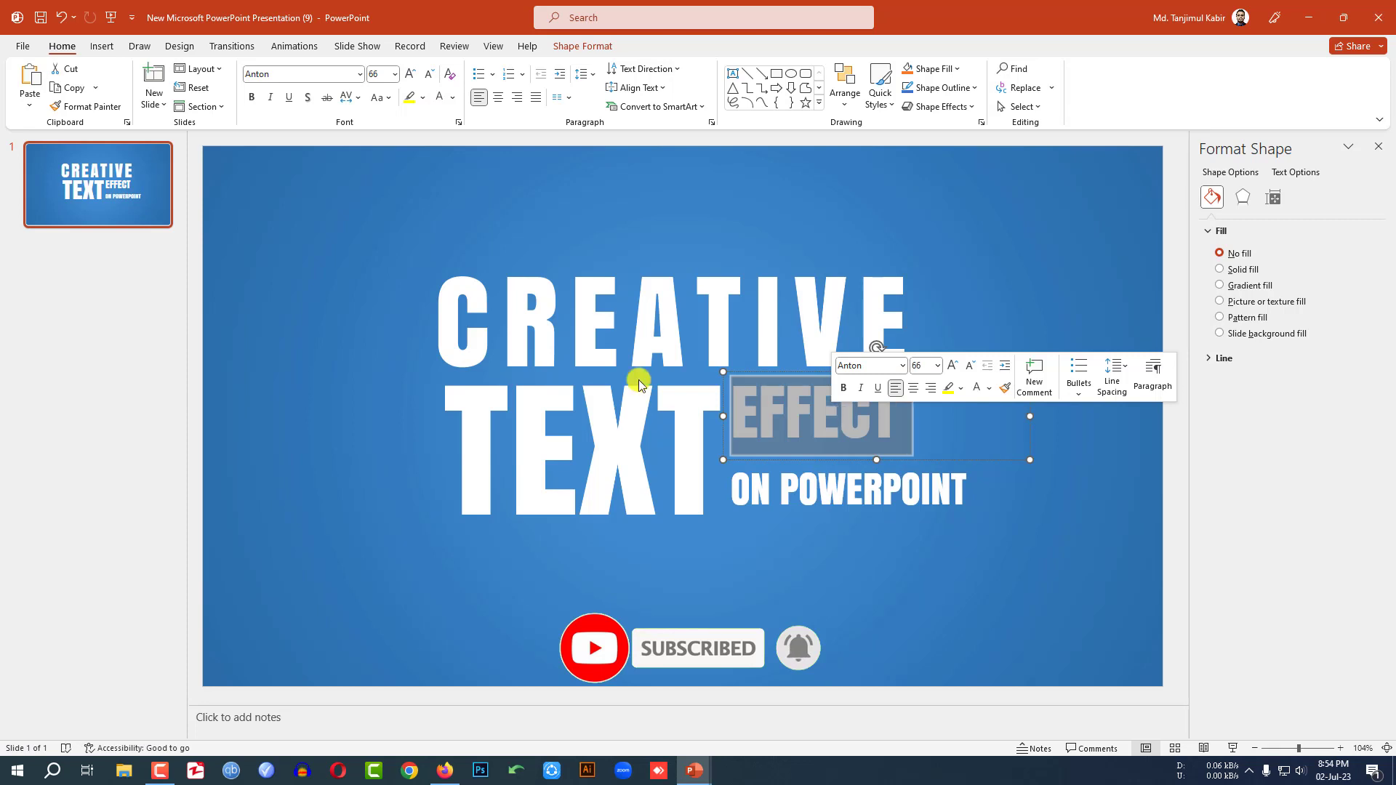
pyautogui.click(413, 74)
# Expand CREATIVE's character spacing by 13 pt so it spans the line below.
pyautogui.click(738, 316)
pyautogui.doubleClick(741, 323)
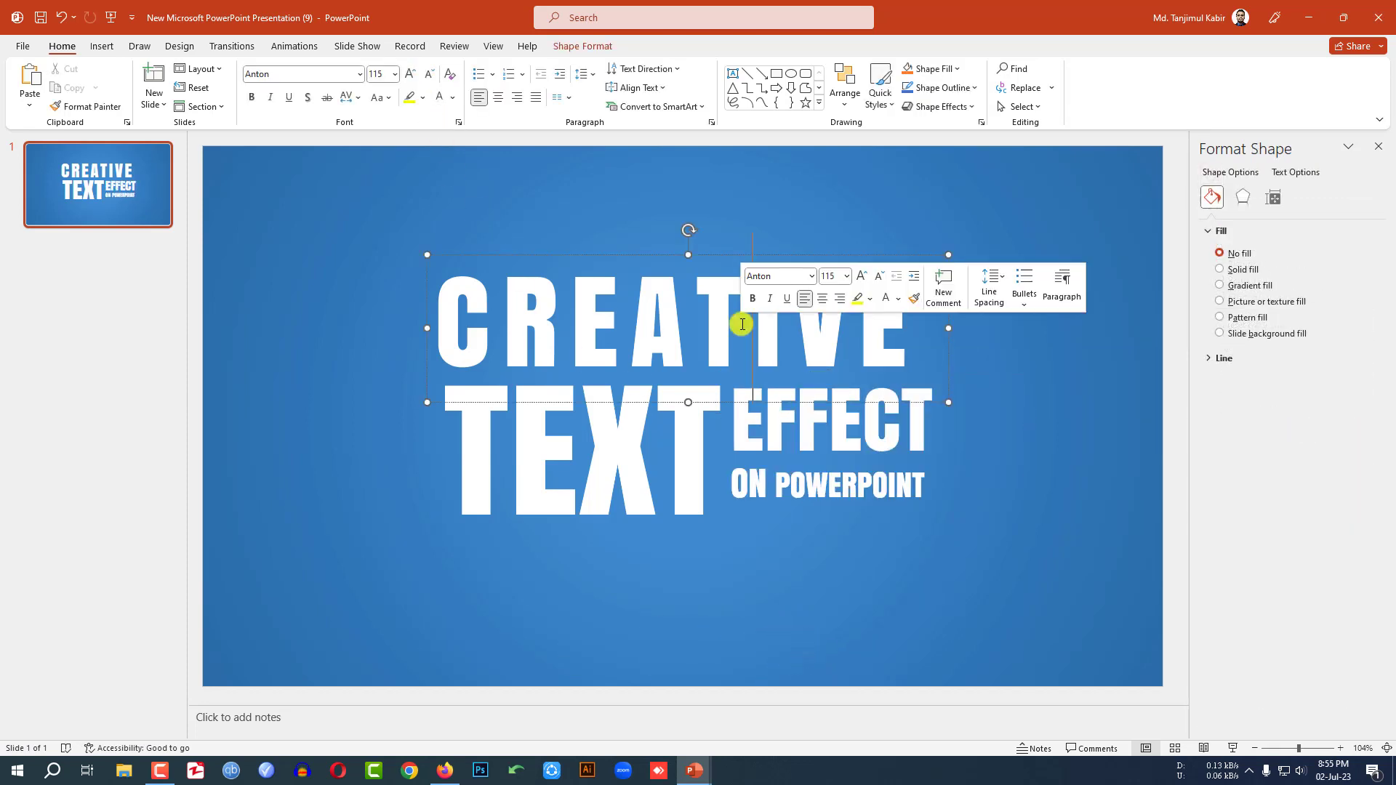
pyautogui.click(350, 98)
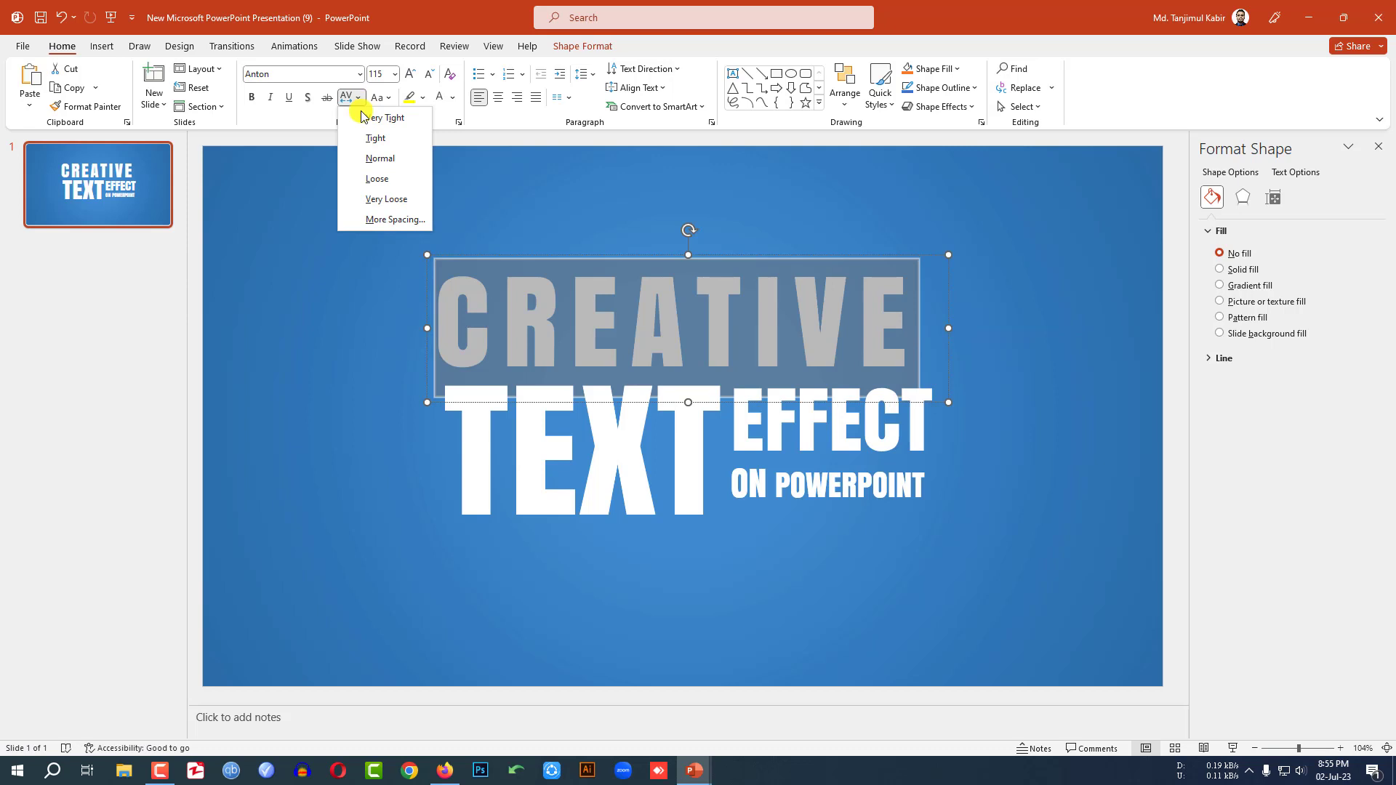
pyautogui.click(394, 218)
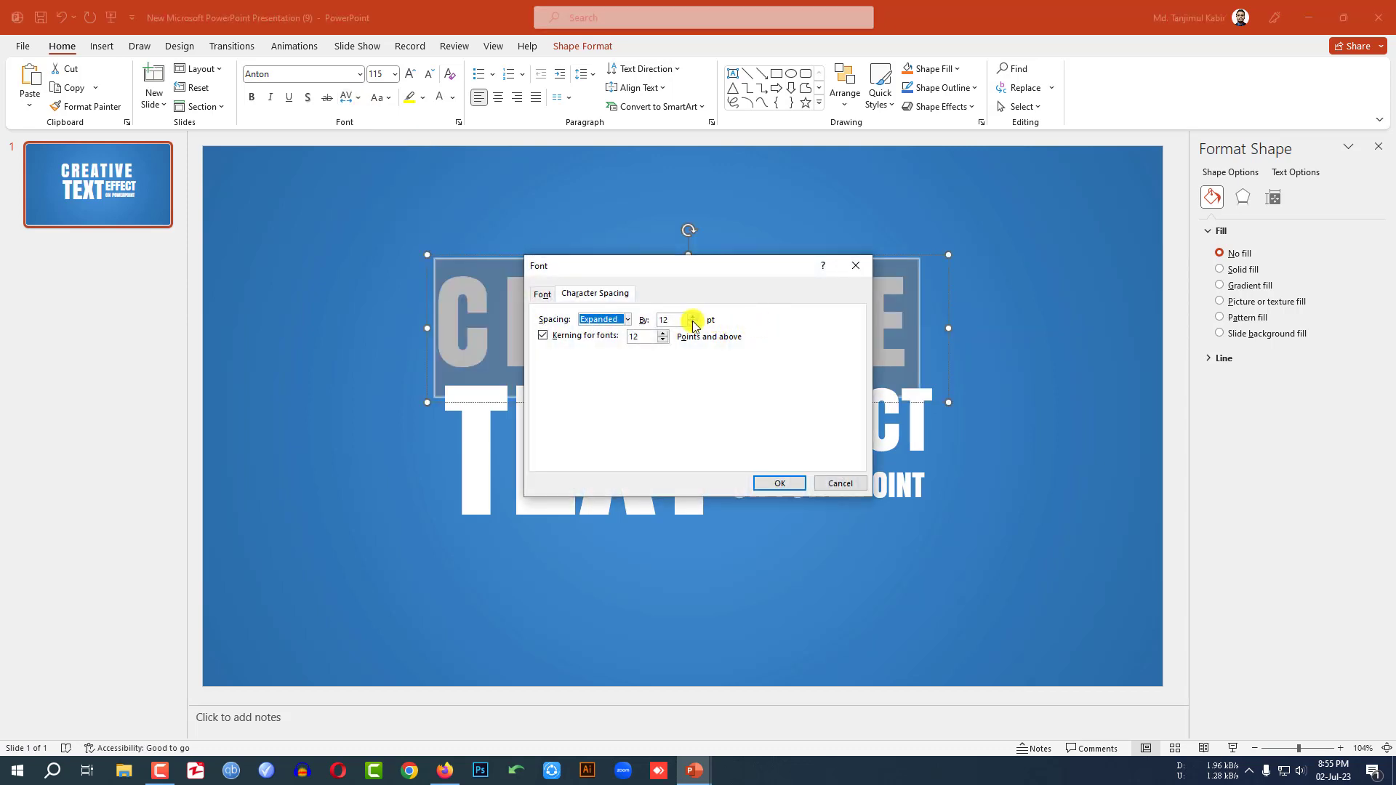
pyautogui.write('1')
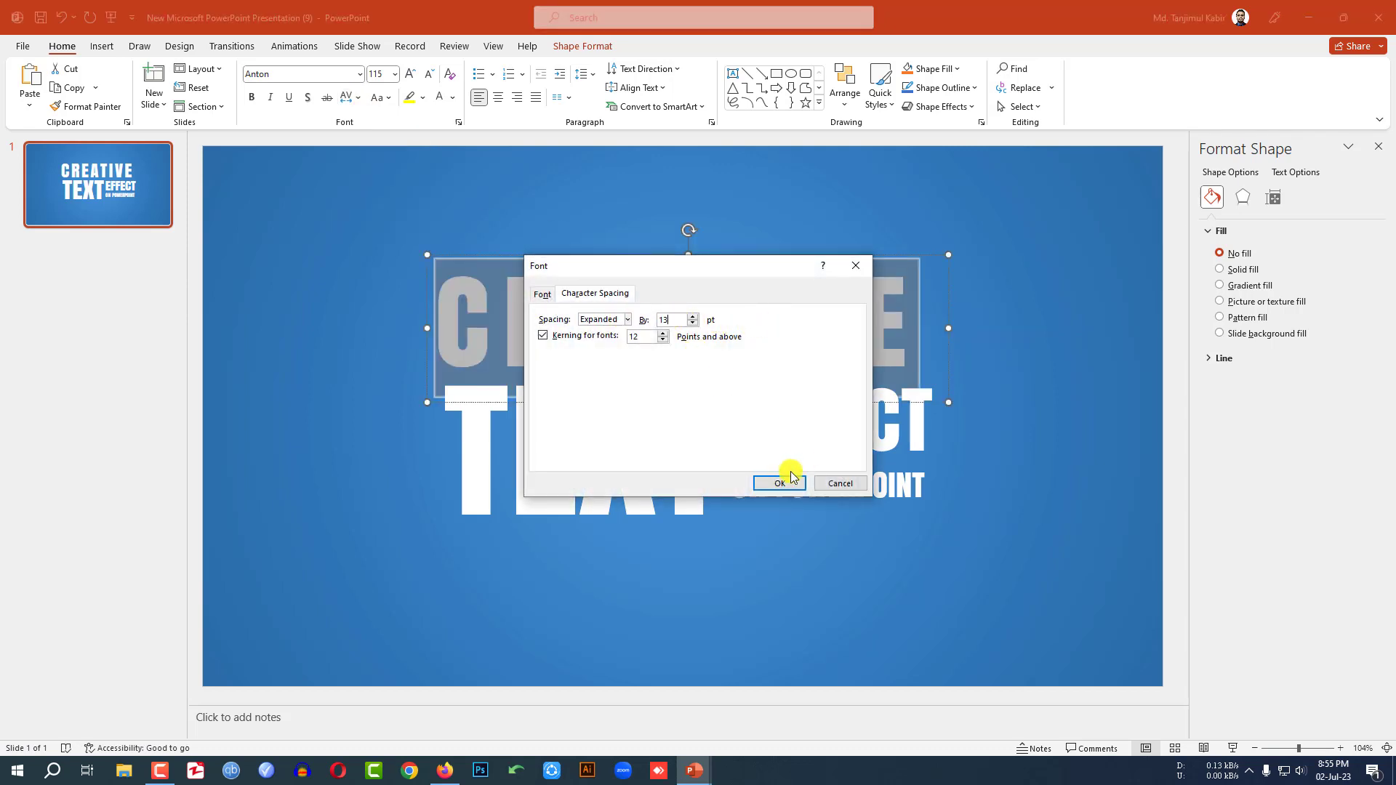
pyautogui.click(781, 483)
# Nudge the EFFECT and ON POWERPOINT boxes slightly left.
pyautogui.click(976, 419)
pyautogui.moveTo(881, 426); pyautogui.dragTo(874, 426)
pyautogui.click(911, 549)
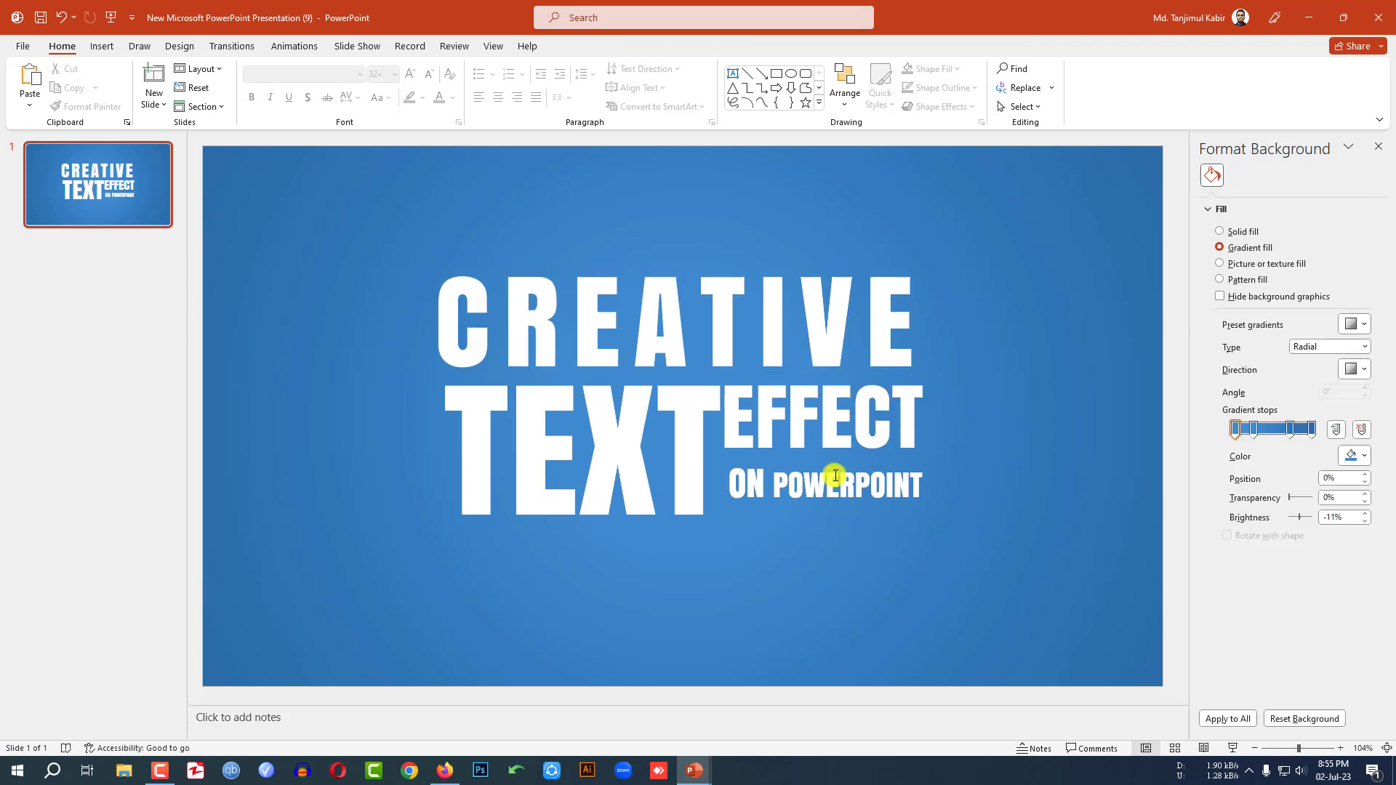
# Give the CREATIVE text box a Spinner entrance from More Entrance Effects.
pyautogui.click(679, 322)
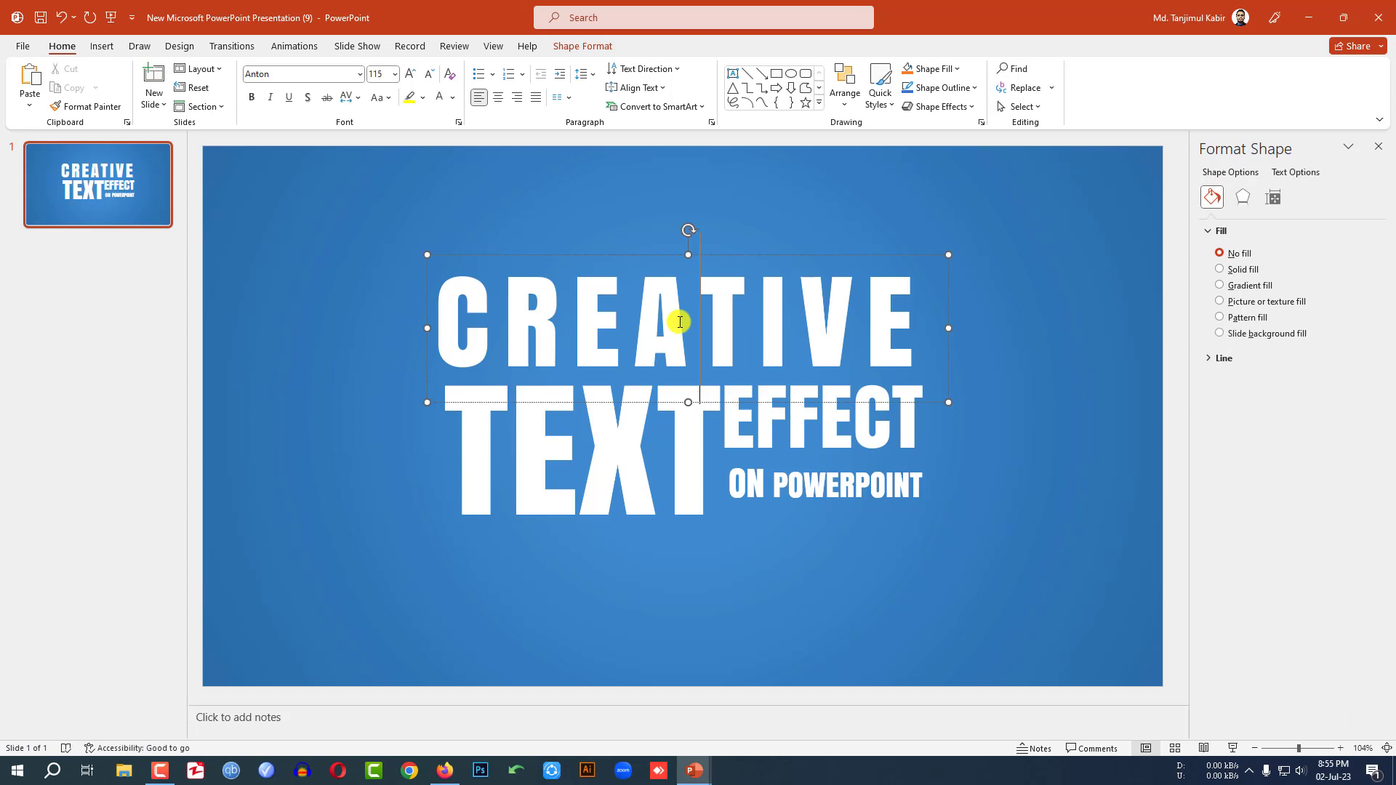
pyautogui.click(291, 48)
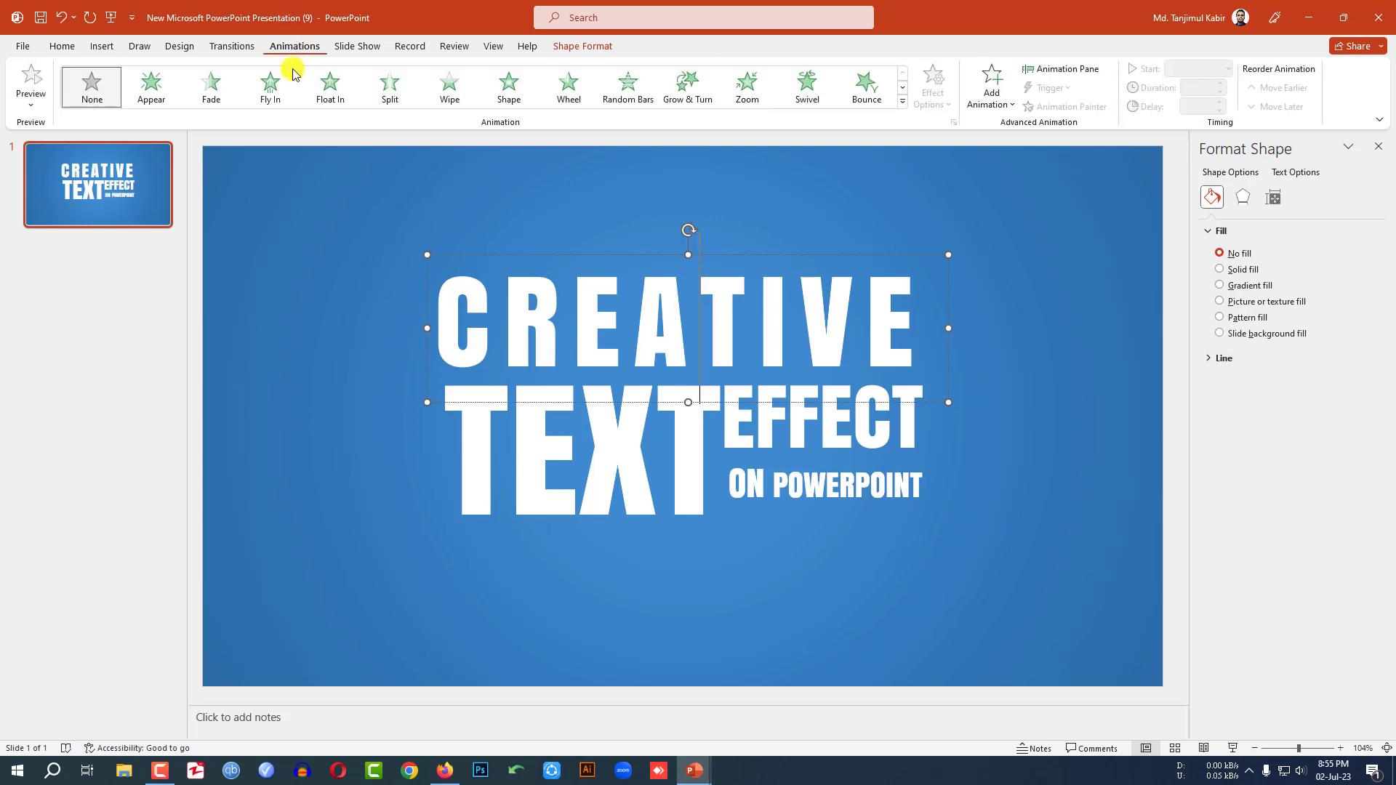
pyautogui.click(997, 112)
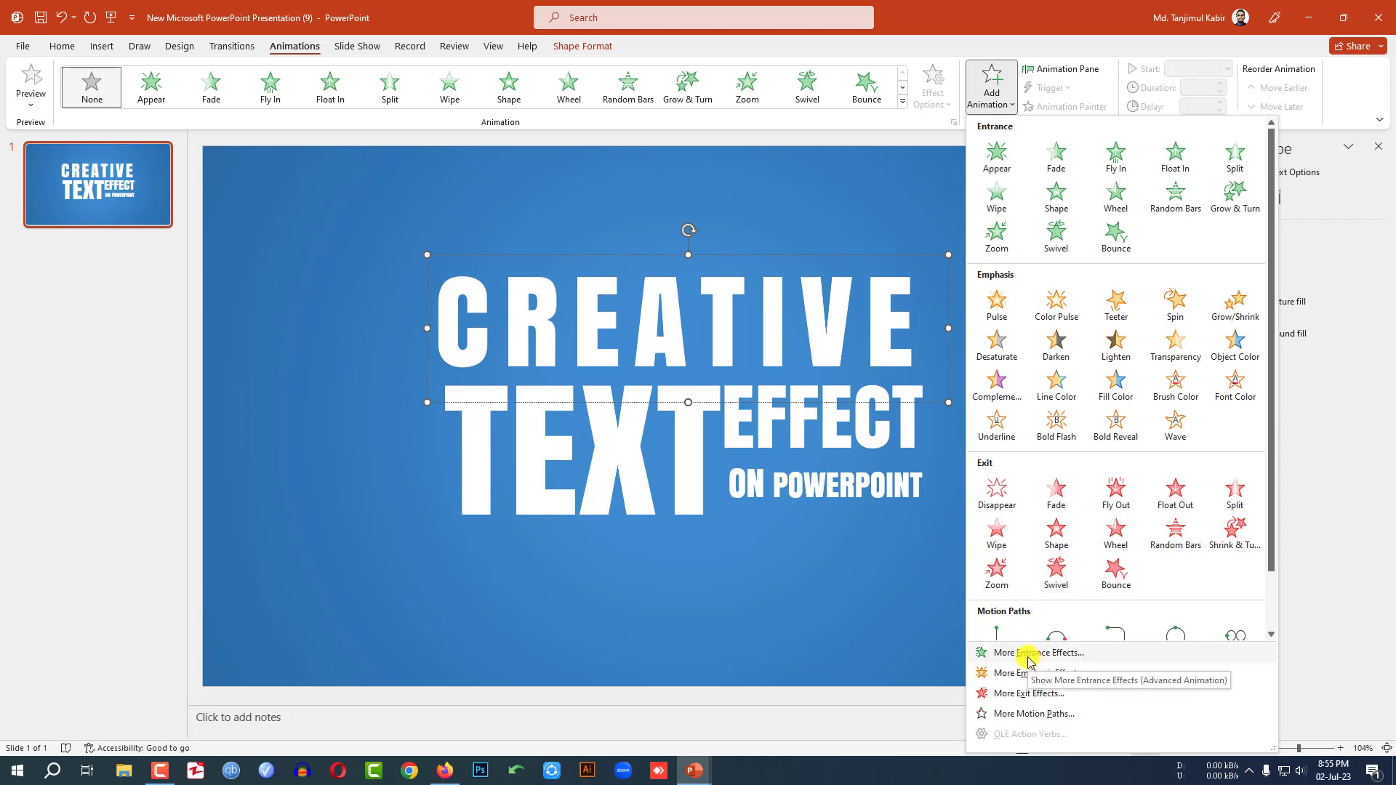
pyautogui.click(1029, 655)
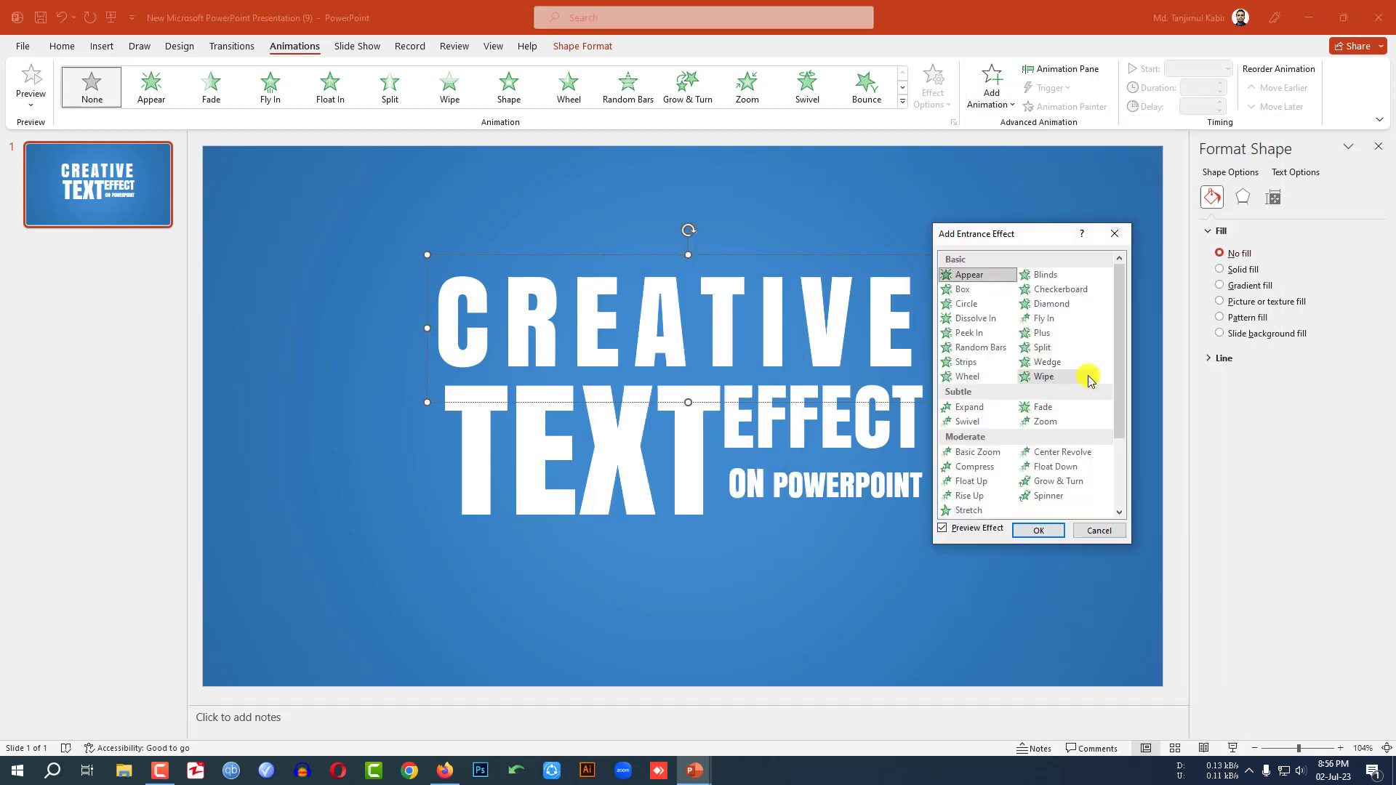
pyautogui.click(1036, 496)
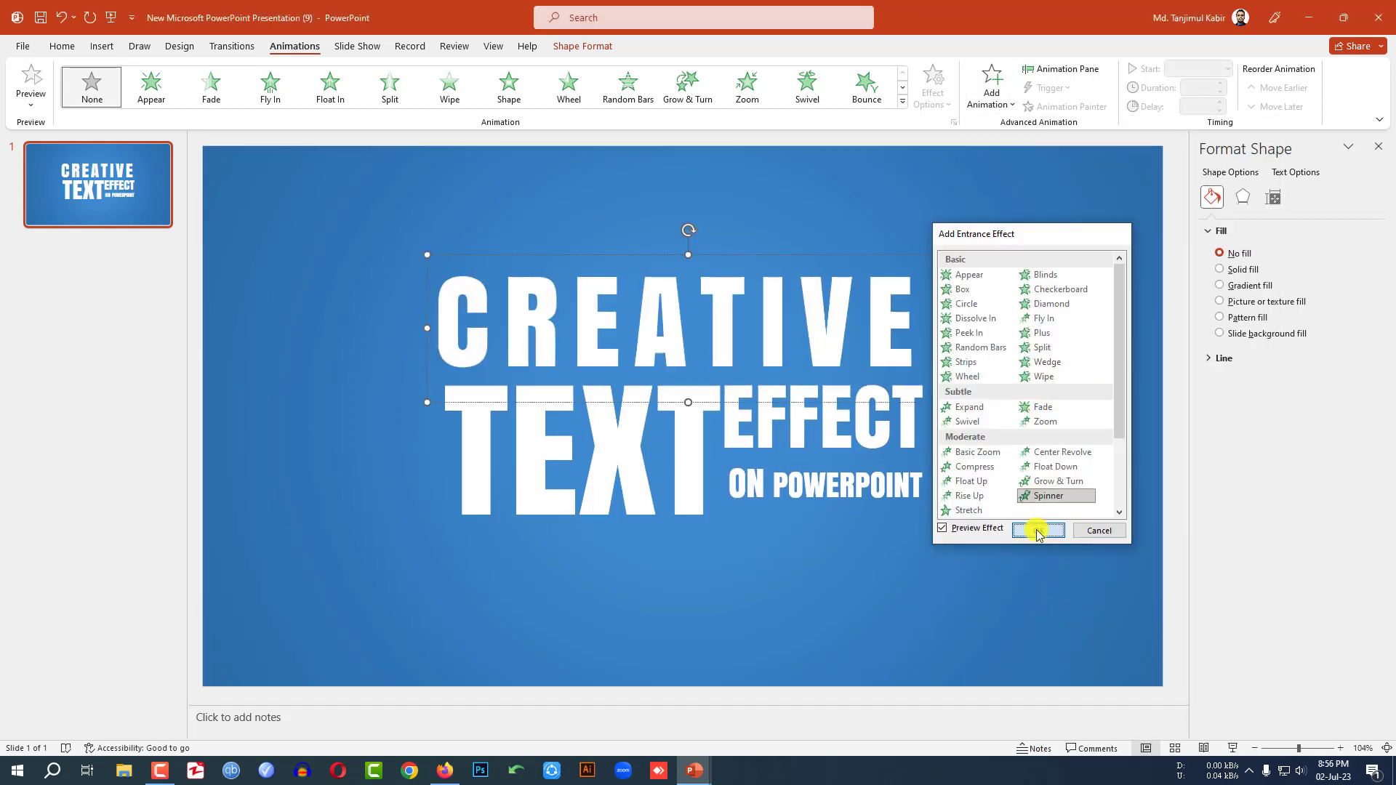
pyautogui.click(1039, 530)
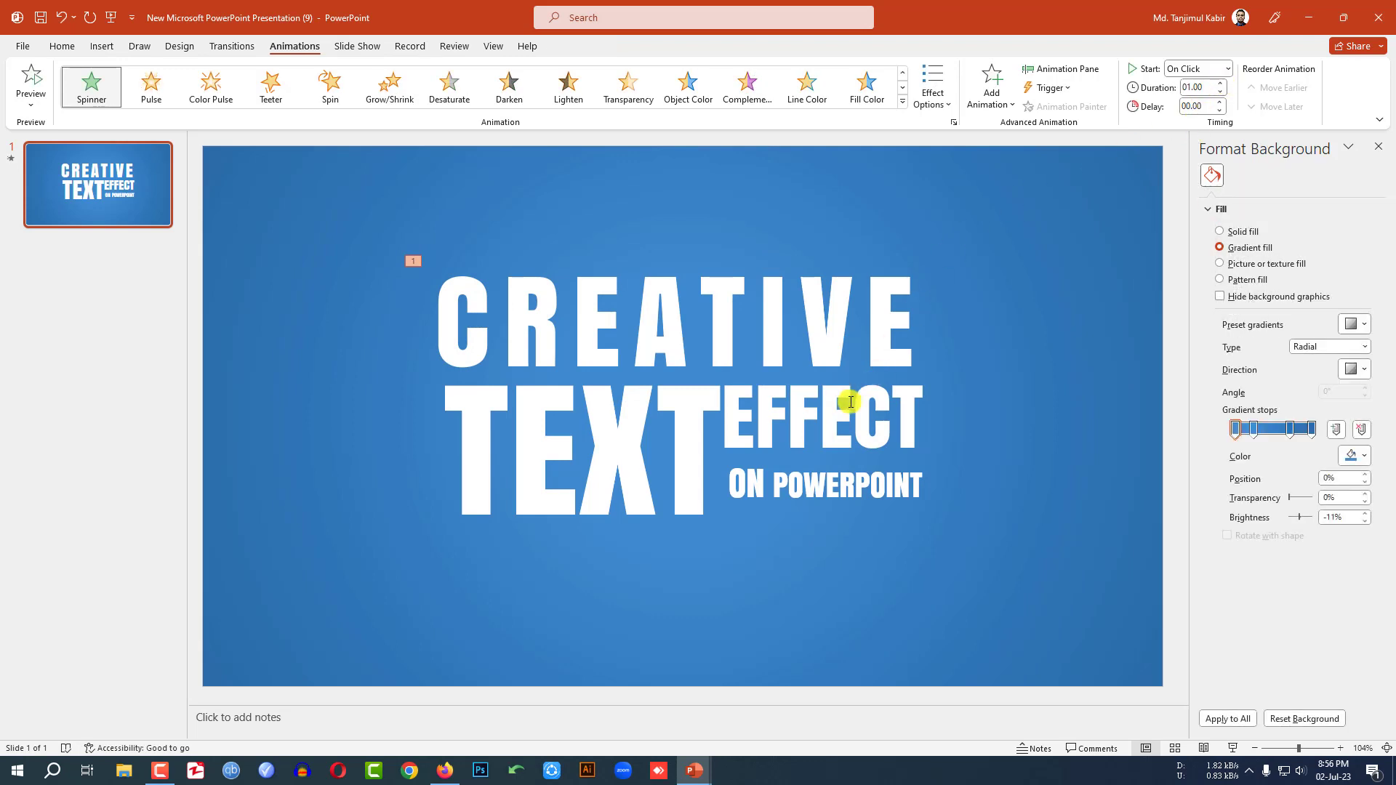
# Give TEXT a Float In entrance starting After Previous.
pyautogui.click(654, 459)
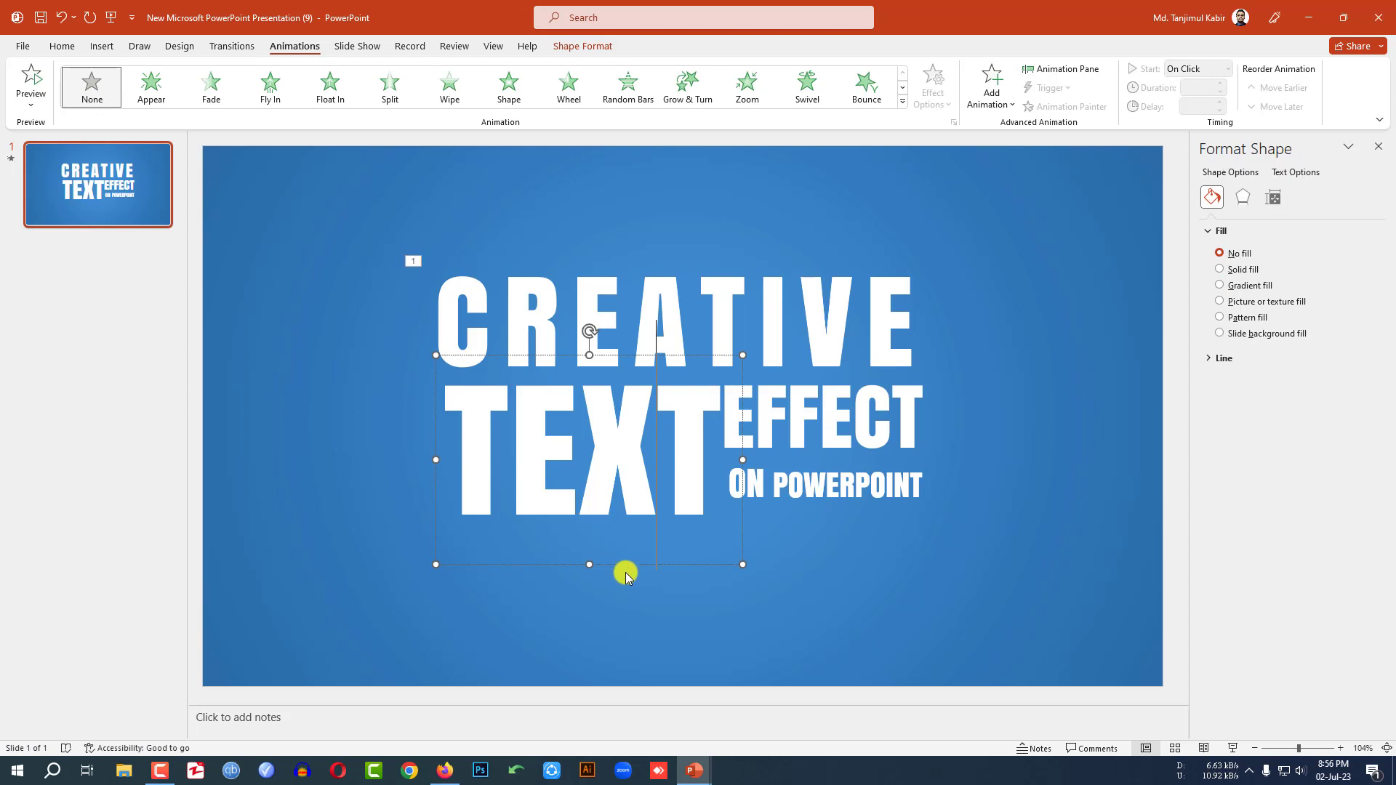
pyautogui.click(328, 95)
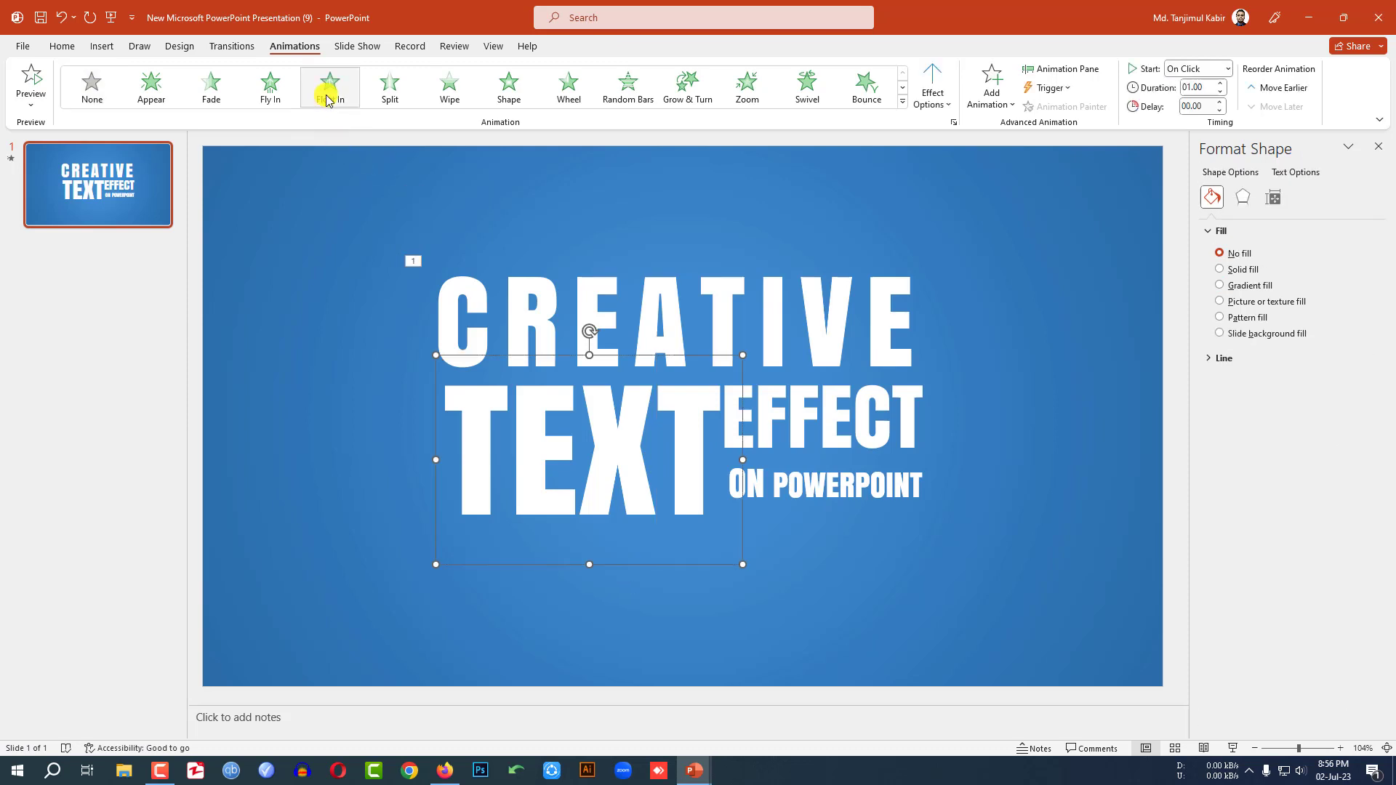
pyautogui.click(1227, 69)
pyautogui.click(1194, 113)
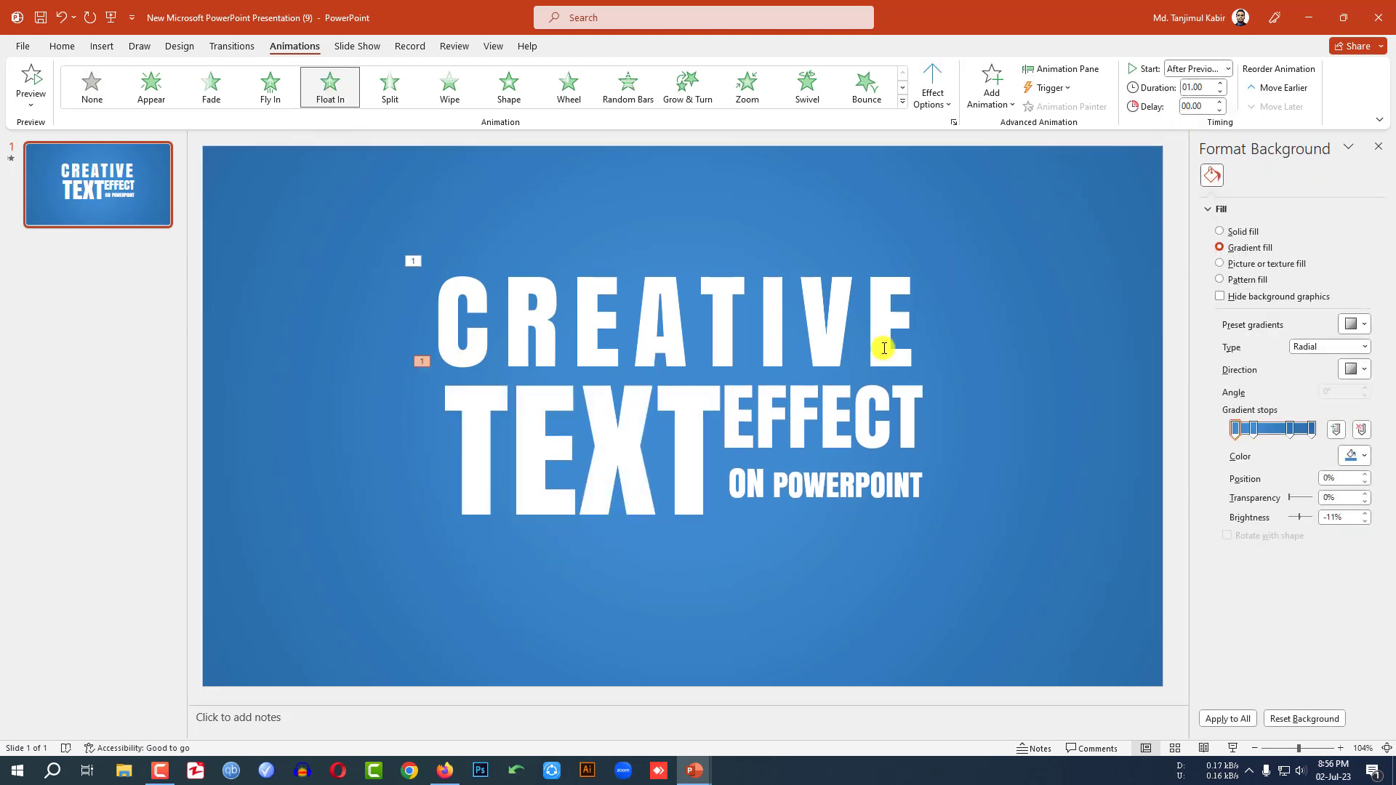
# Give EFFECT a Drop entrance starting After Previous.
pyautogui.click(826, 407)
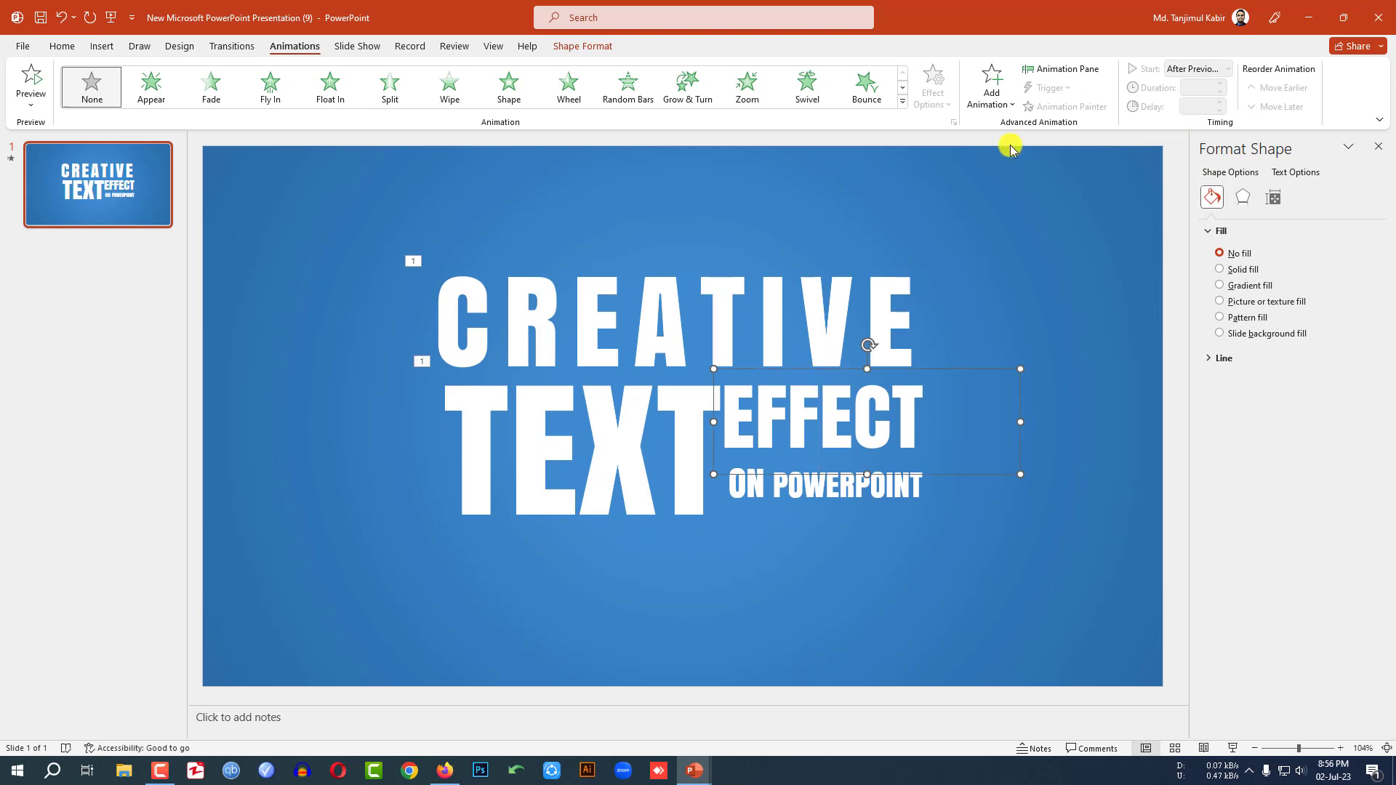
pyautogui.click(1004, 96)
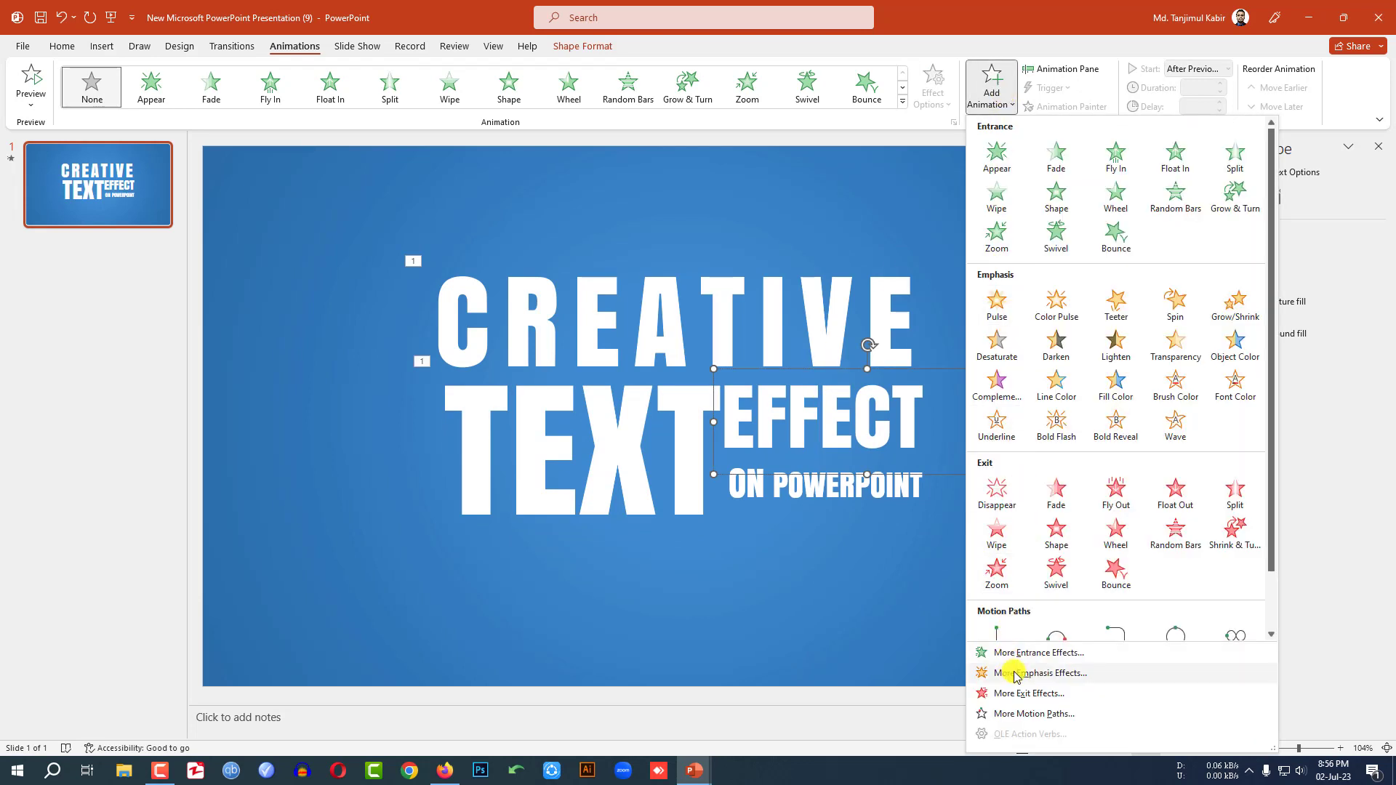
pyautogui.click(1027, 652)
pyautogui.scroll(-2, 749, 476)
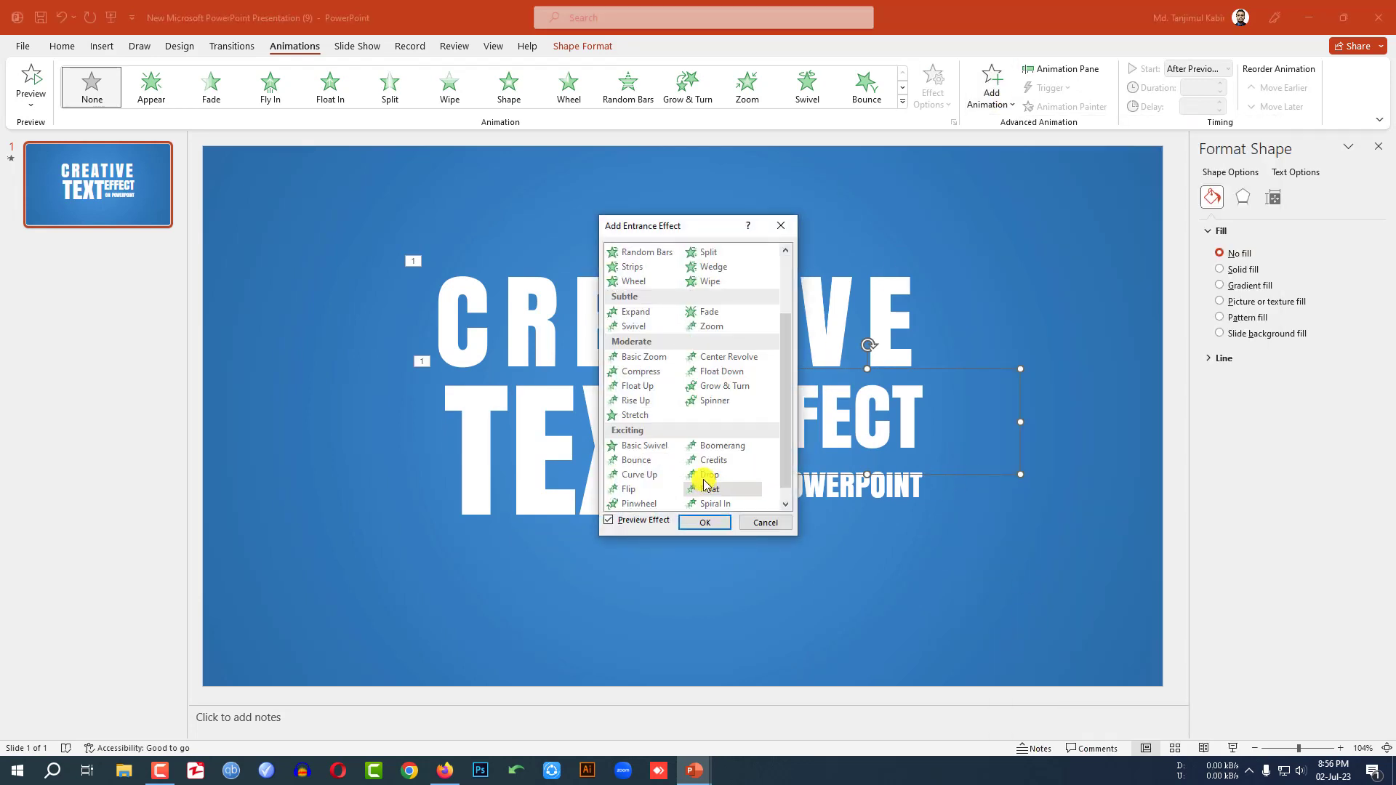
pyautogui.click(741, 469)
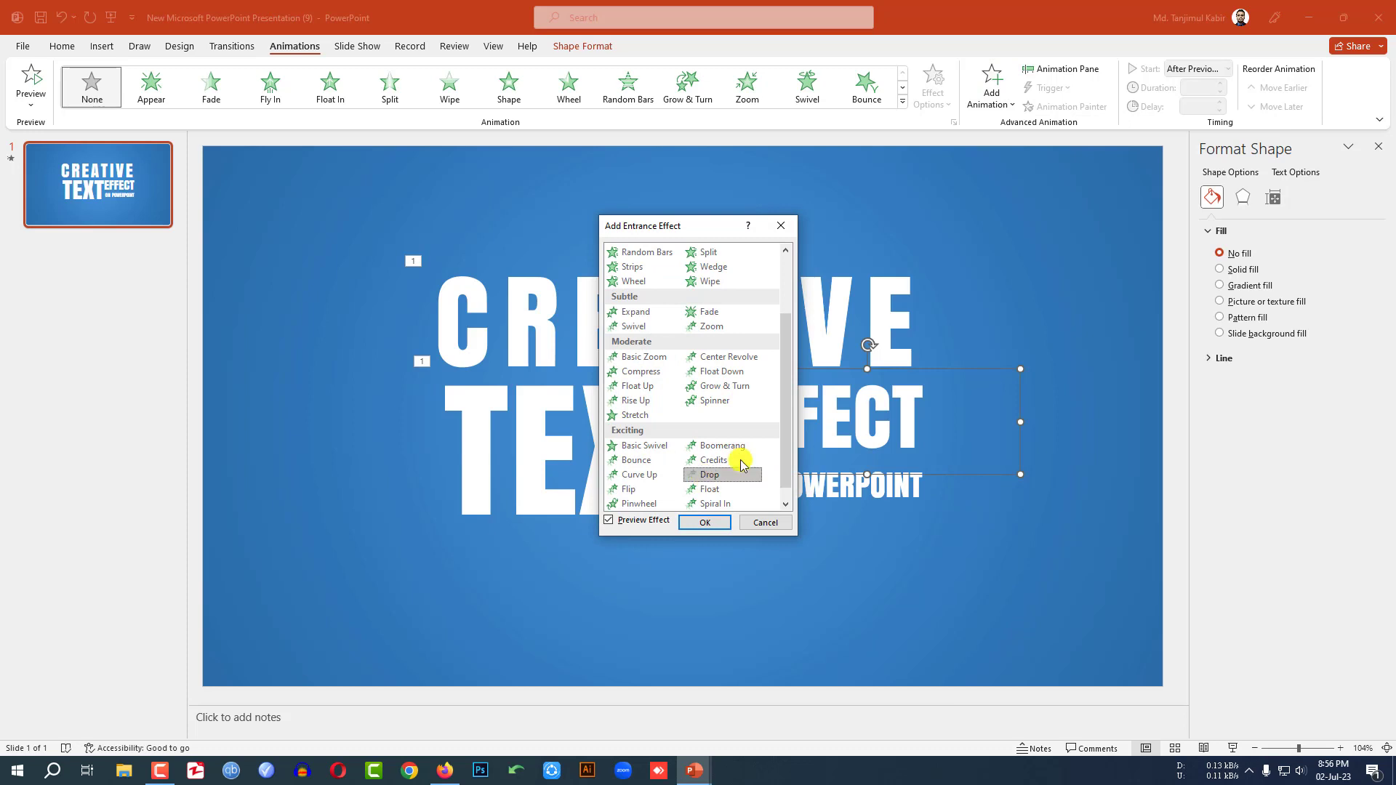
pyautogui.click(703, 522)
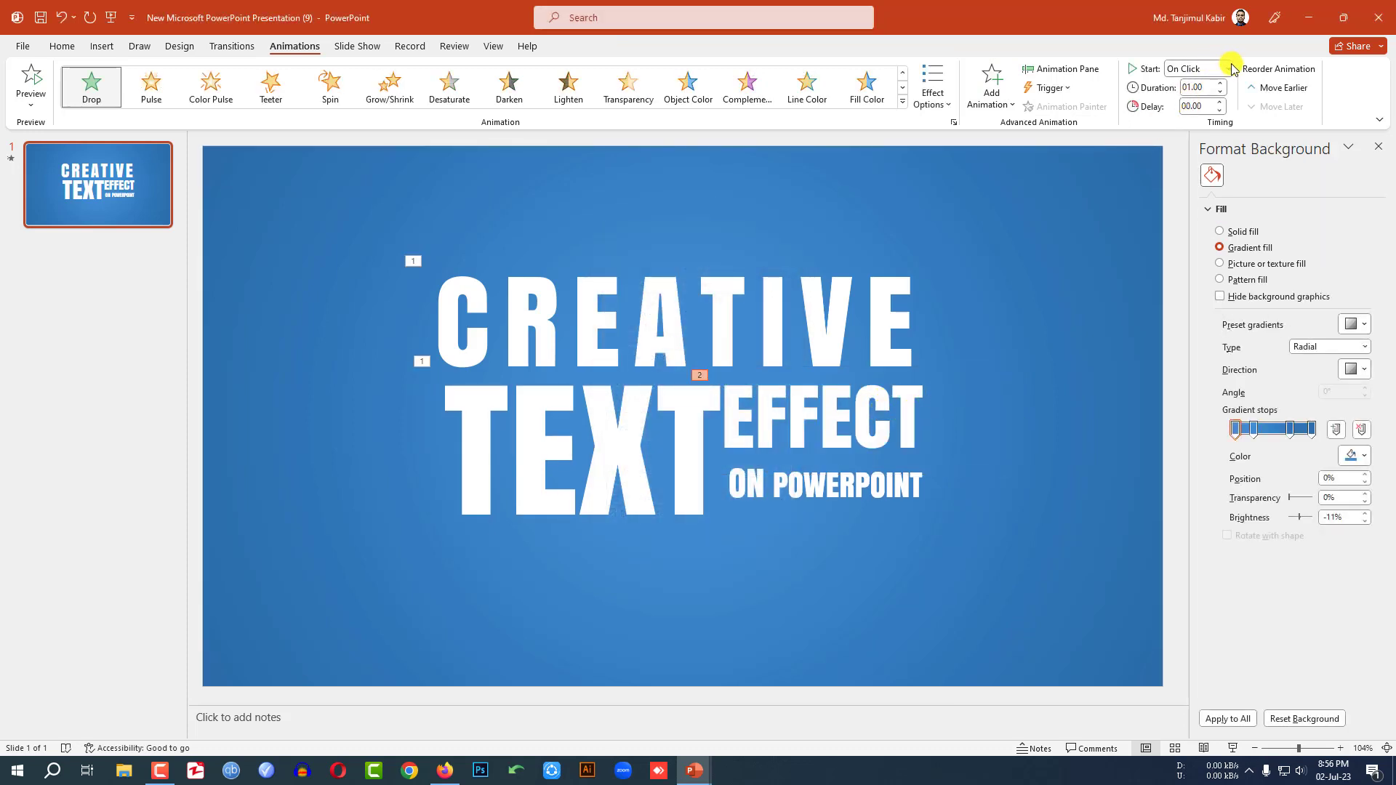
pyautogui.click(1226, 68)
pyautogui.click(1184, 122)
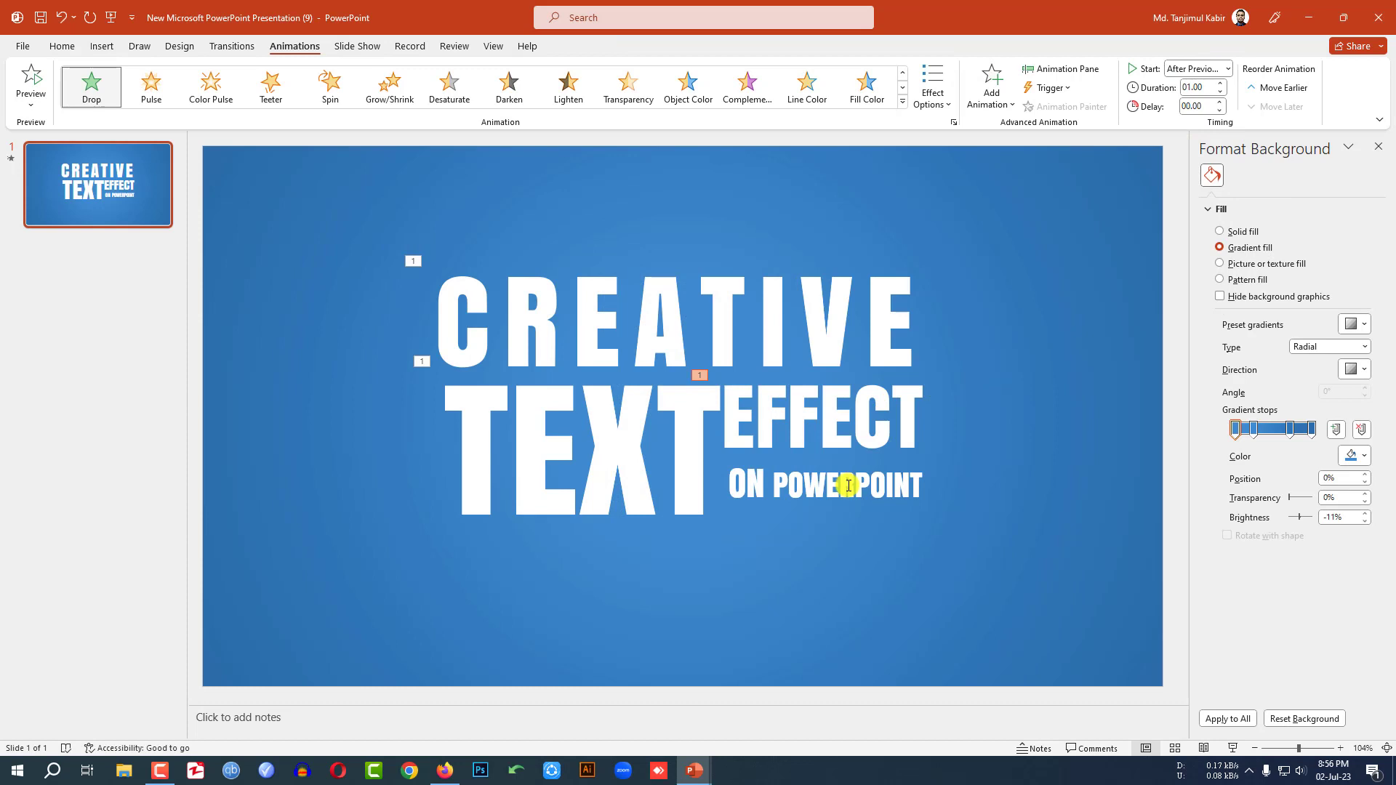
pyautogui.click(789, 469)
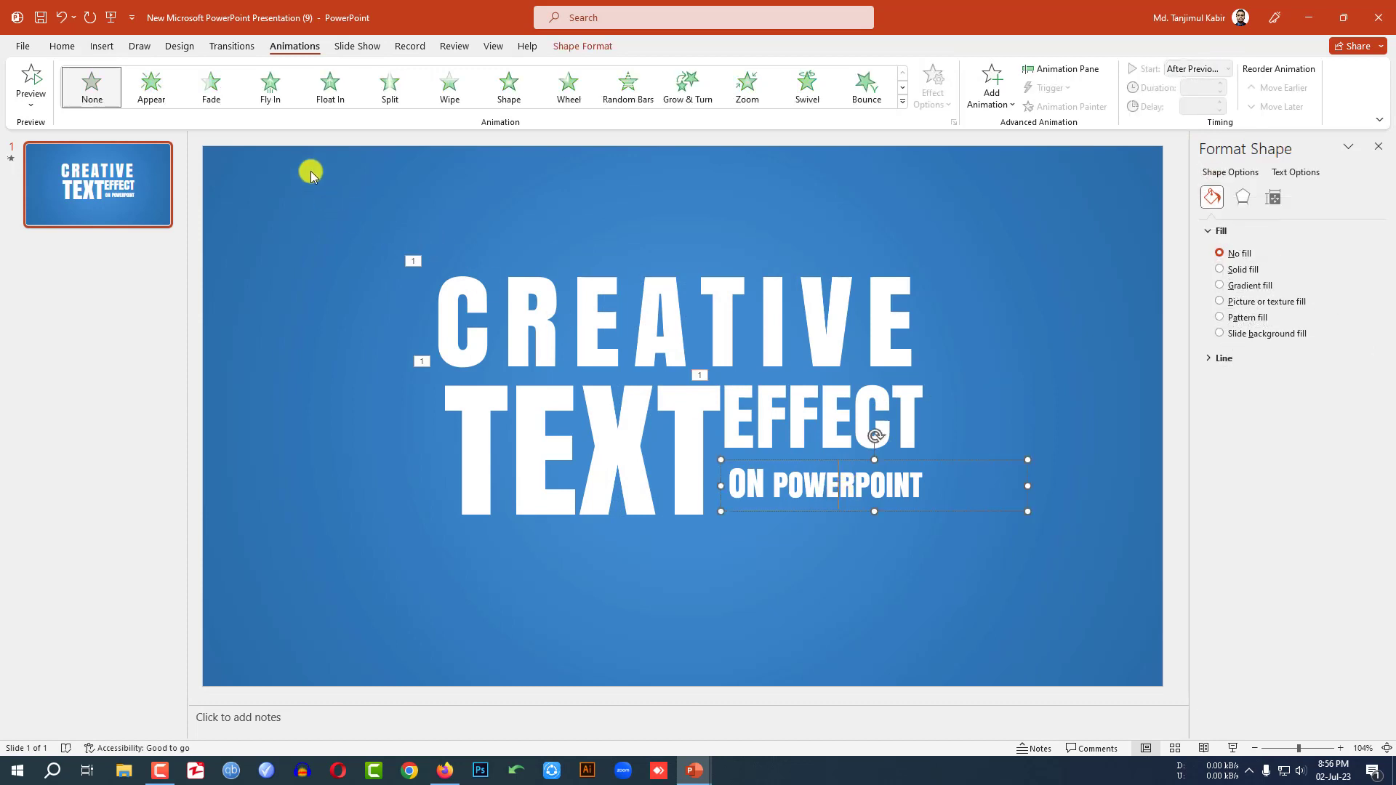
# Give ON POWERPOINT a Fly In entrance From Right and show the Animation Pane.
pyautogui.click(271, 93)
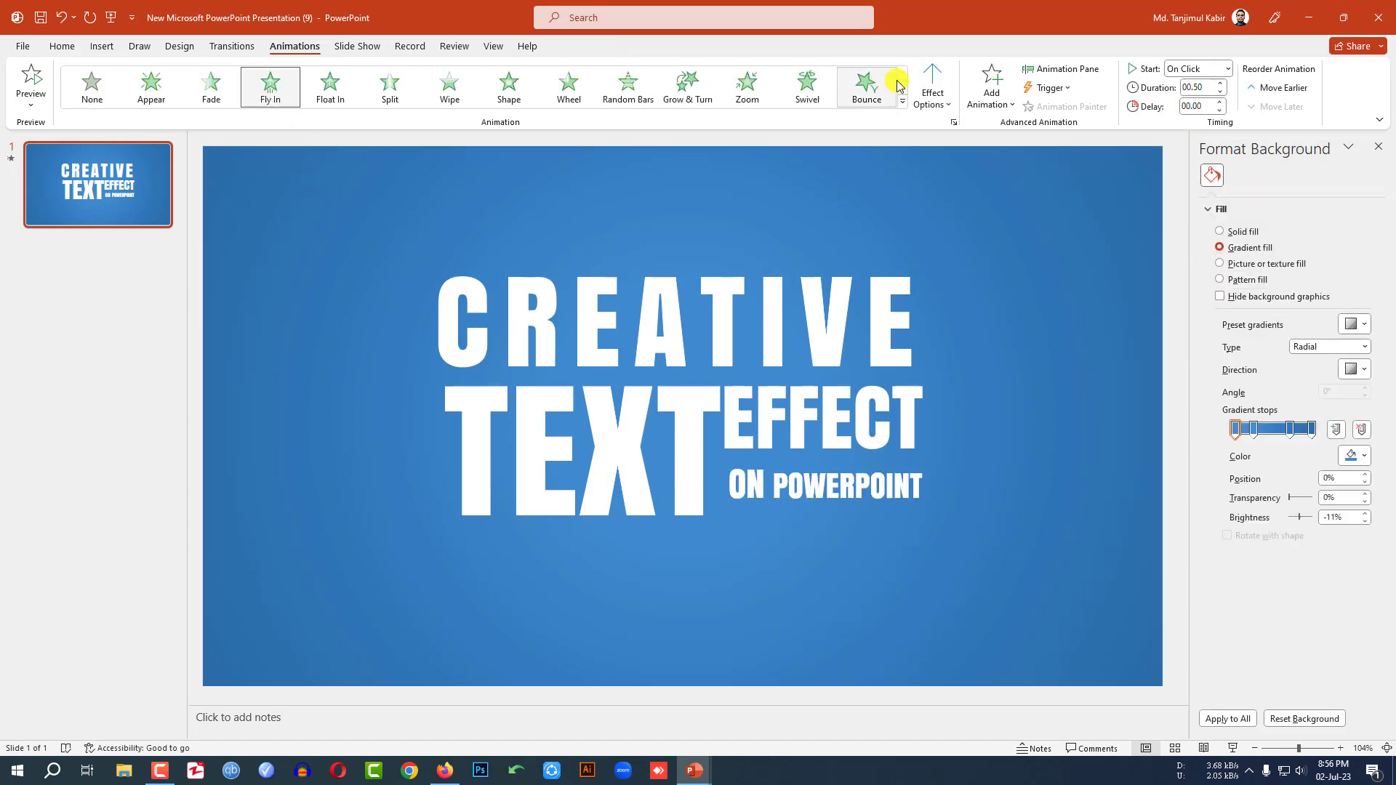
pyautogui.click(933, 88)
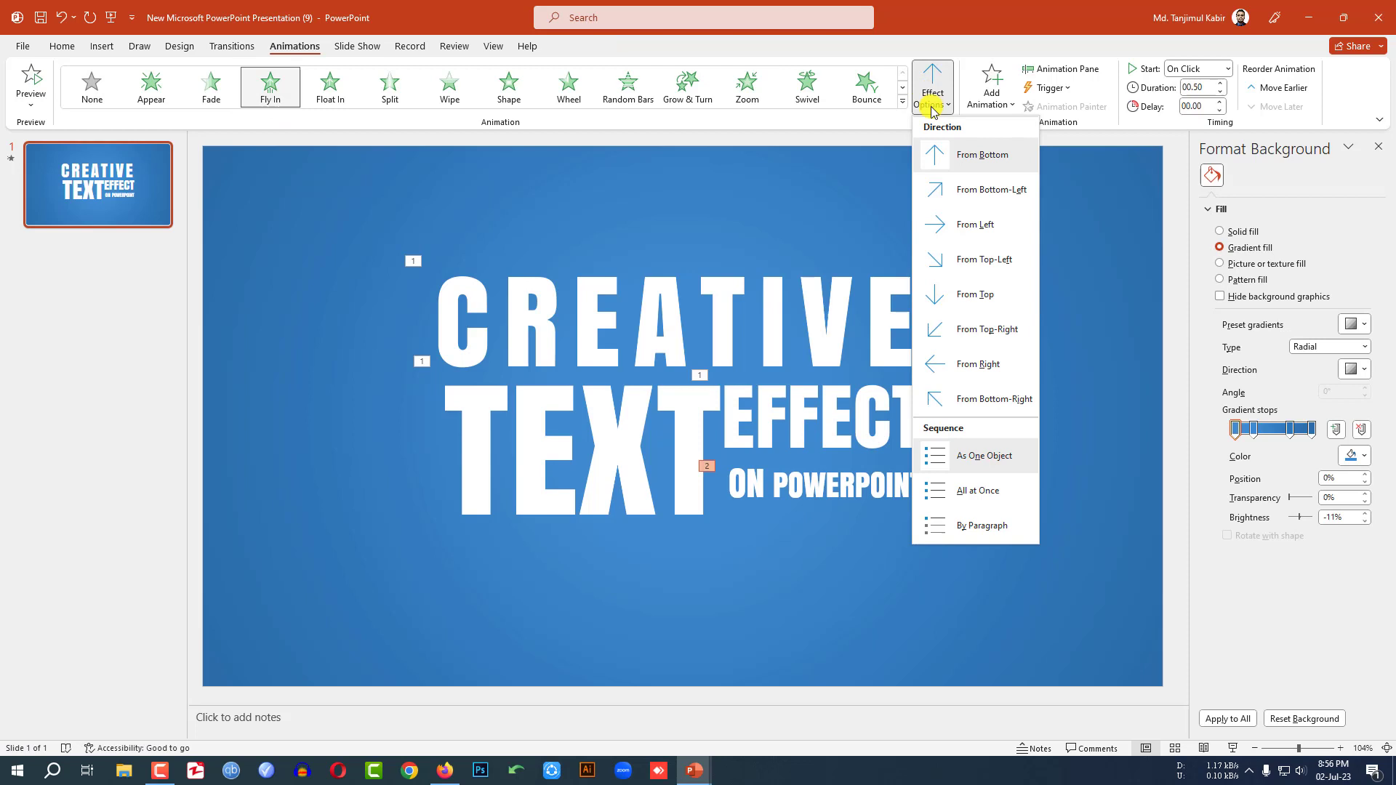
pyautogui.click(983, 365)
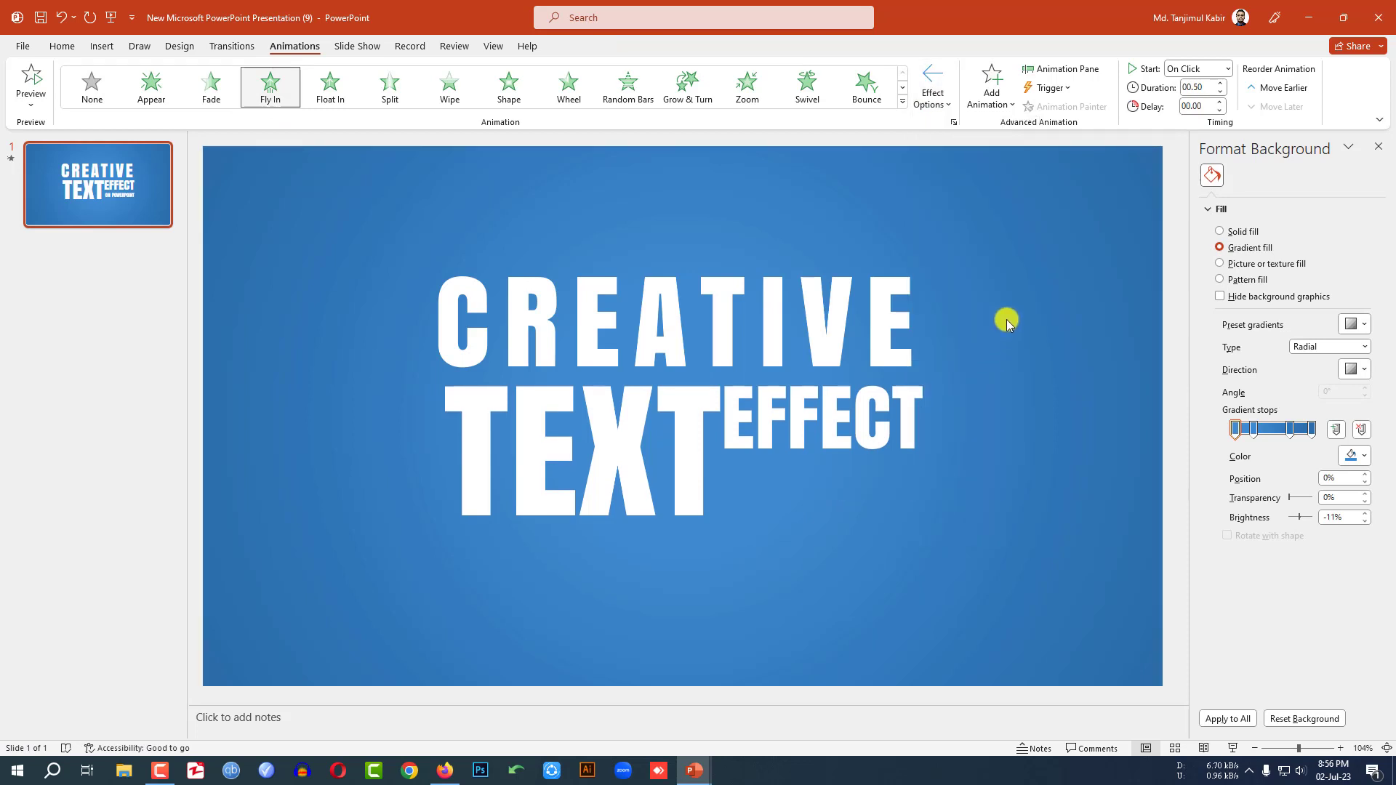
pyautogui.click(1038, 72)
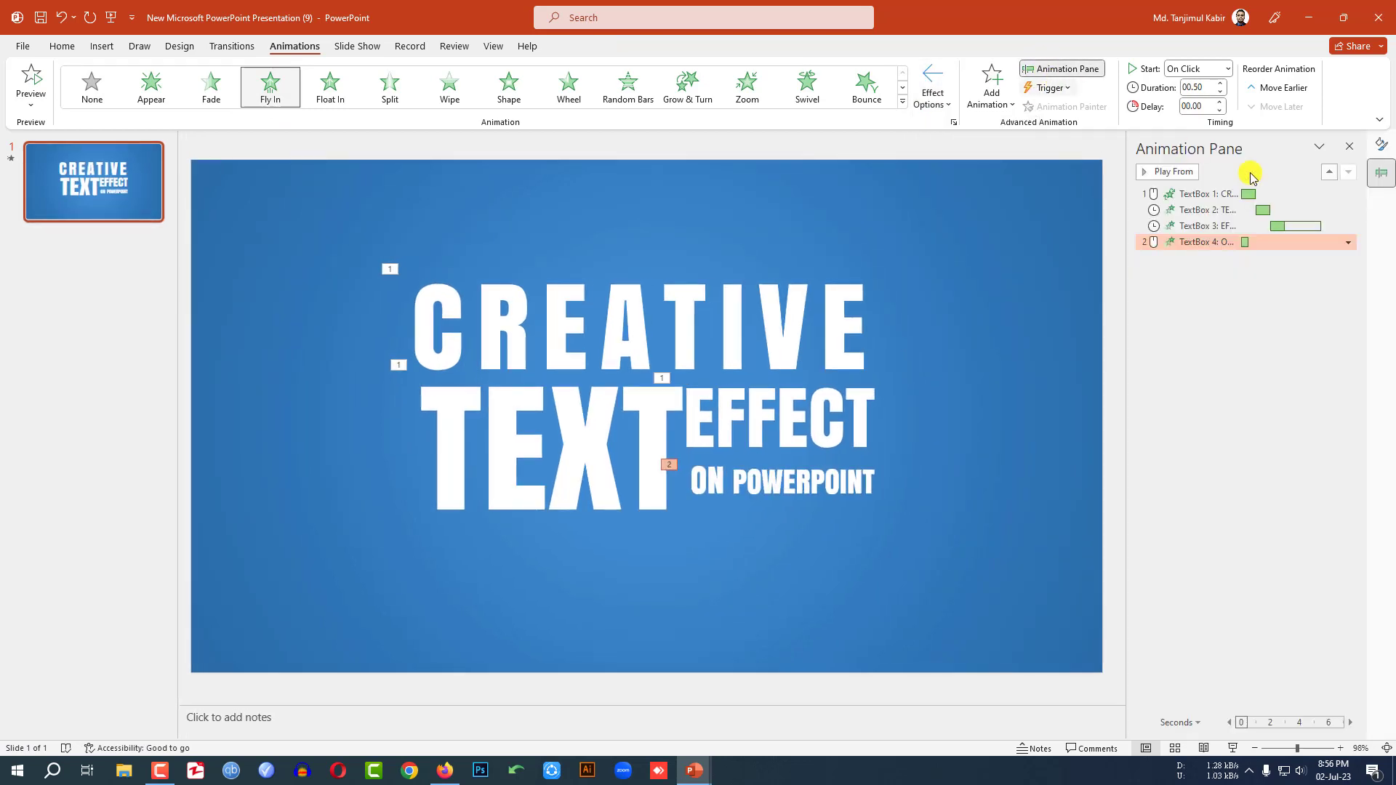
# Set the ON POWERPOINT fly-in's Smooth end to 0.5 sec in Effect Options.
pyautogui.click(1347, 243)
pyautogui.click(1293, 309)
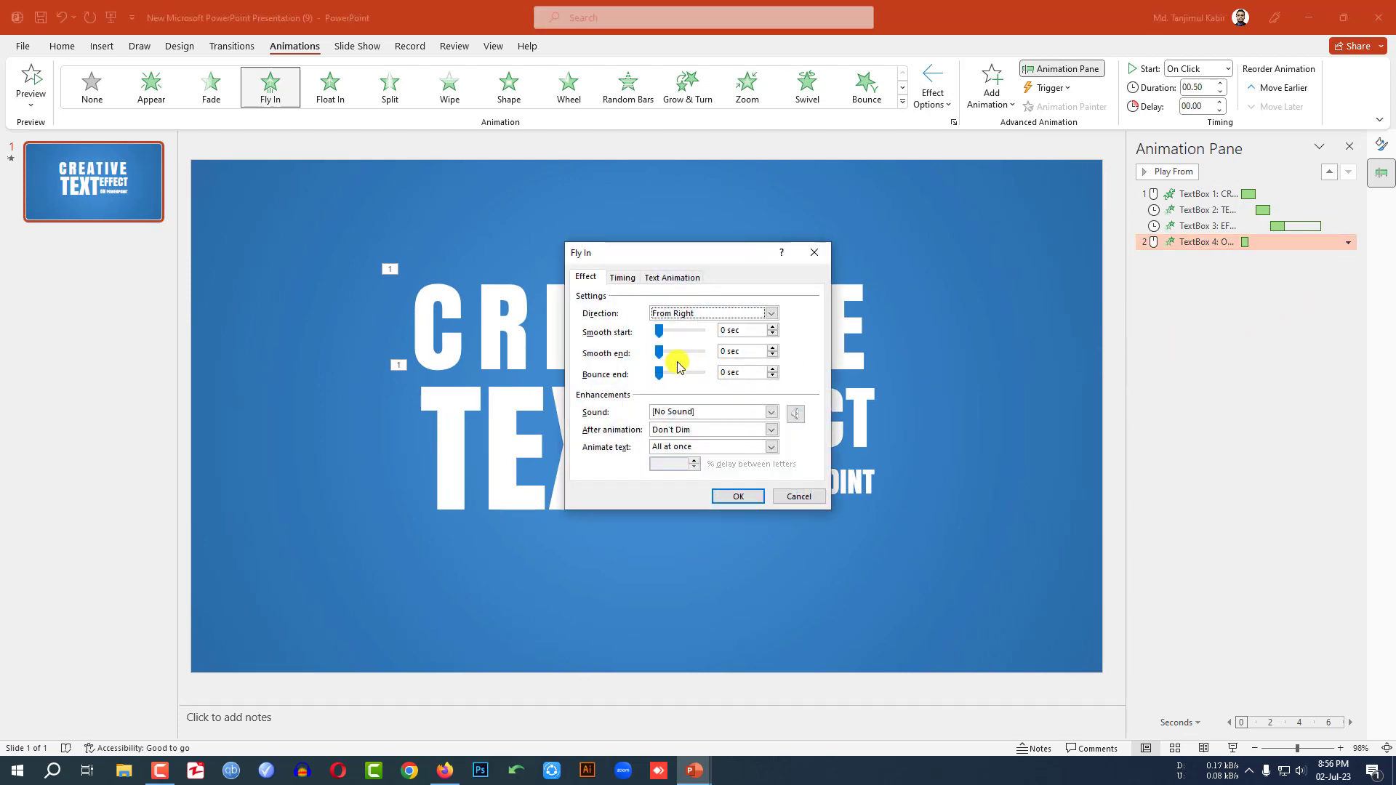
pyautogui.moveTo(659, 353); pyautogui.dragTo(701, 351)
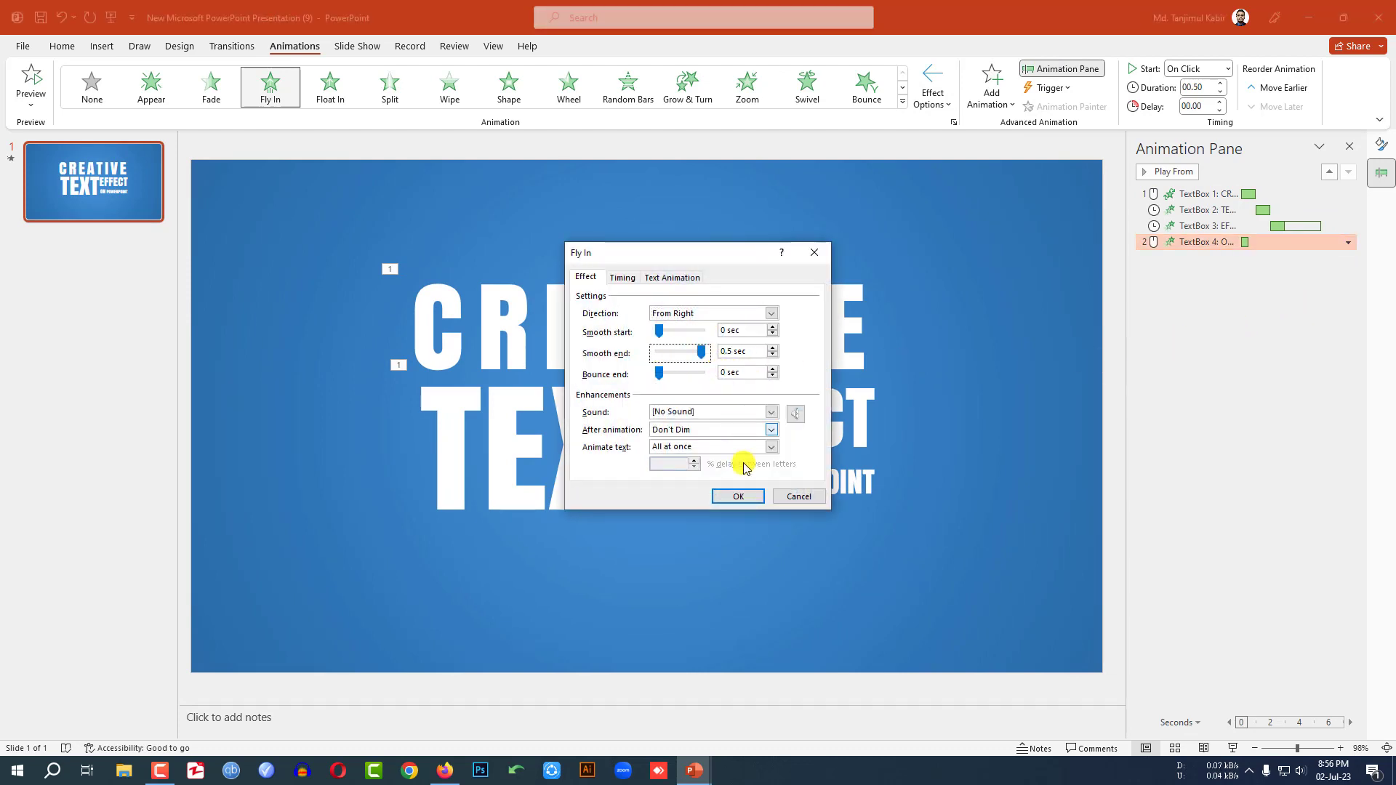
pyautogui.click(742, 497)
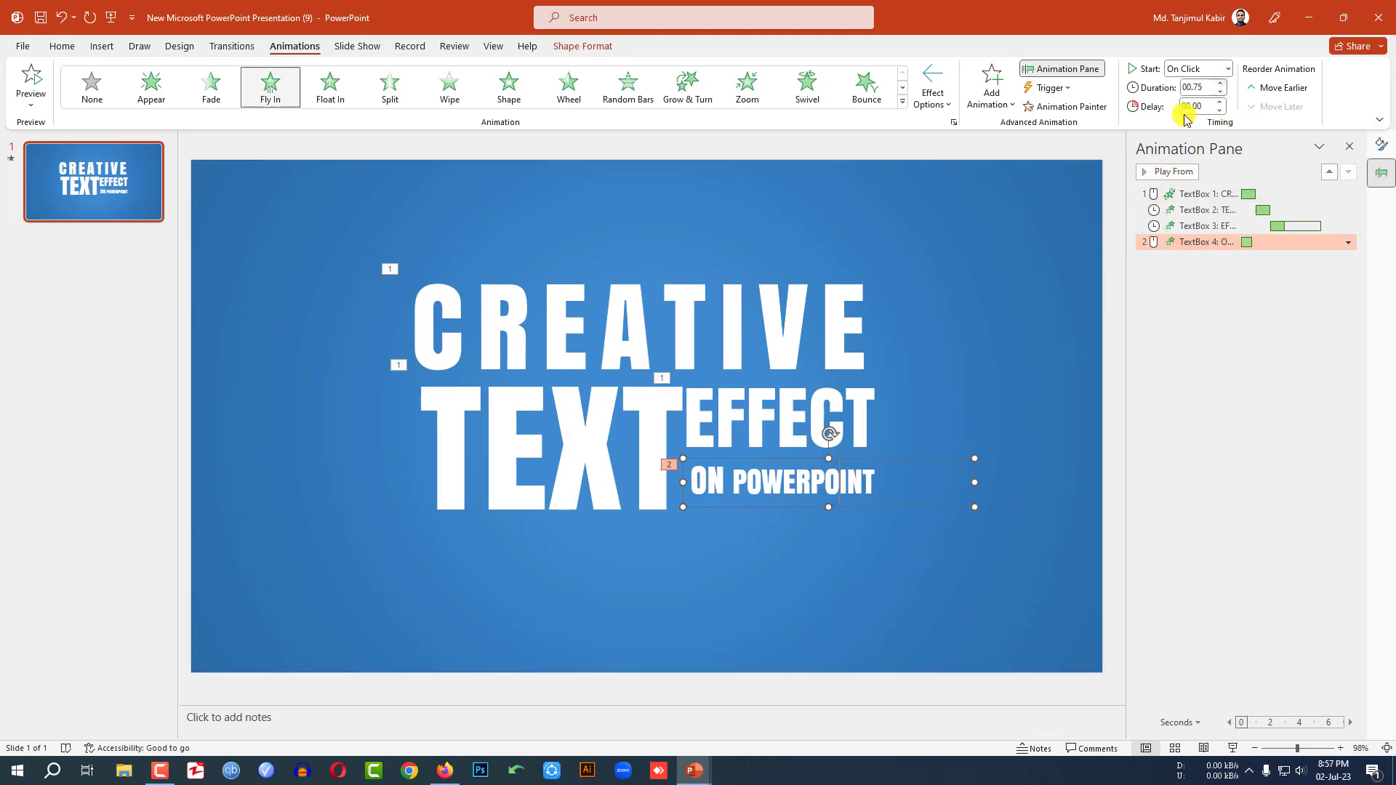
# Review each animation, set ON POWERPOINT's fly-in to After Previous, and select all four text boxes.
pyautogui.click(781, 316)
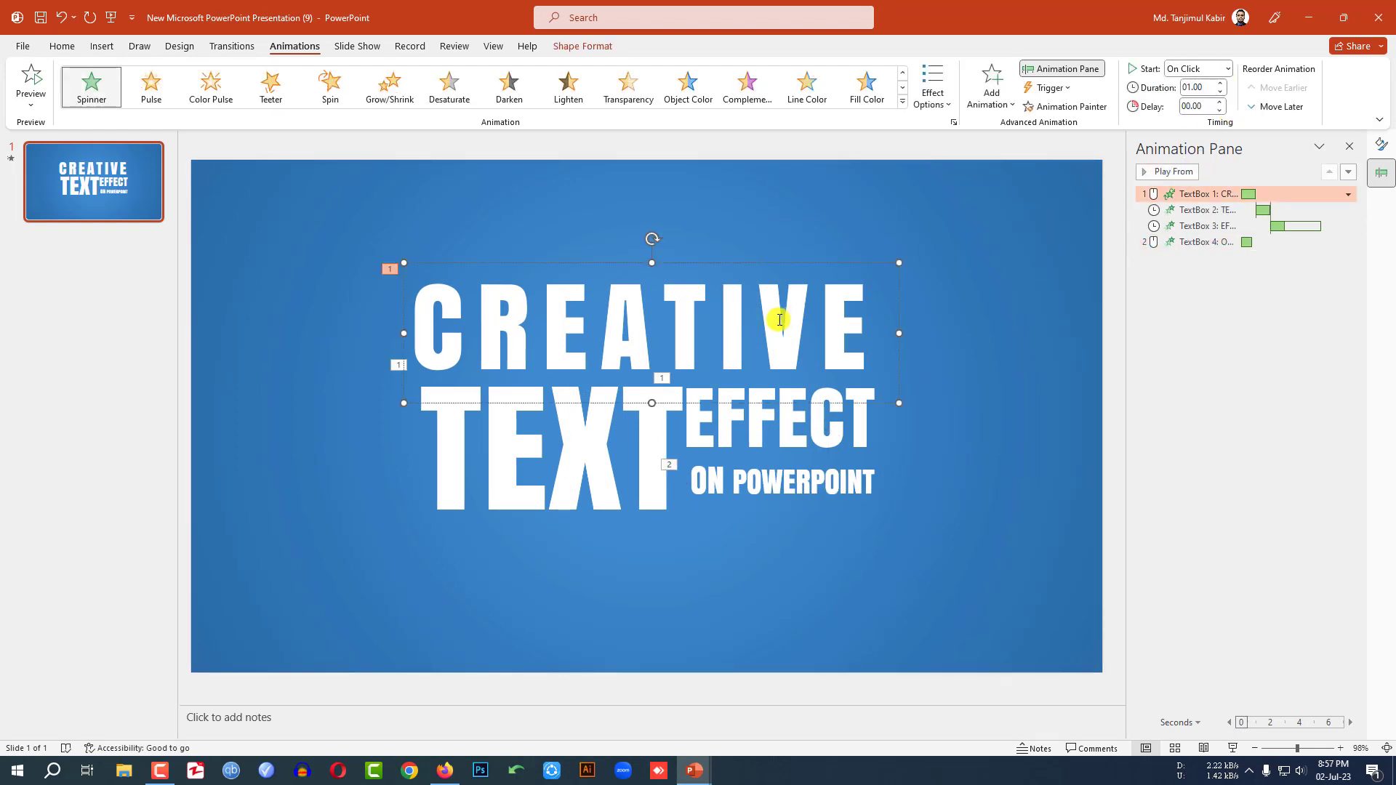
pyautogui.click(1195, 209)
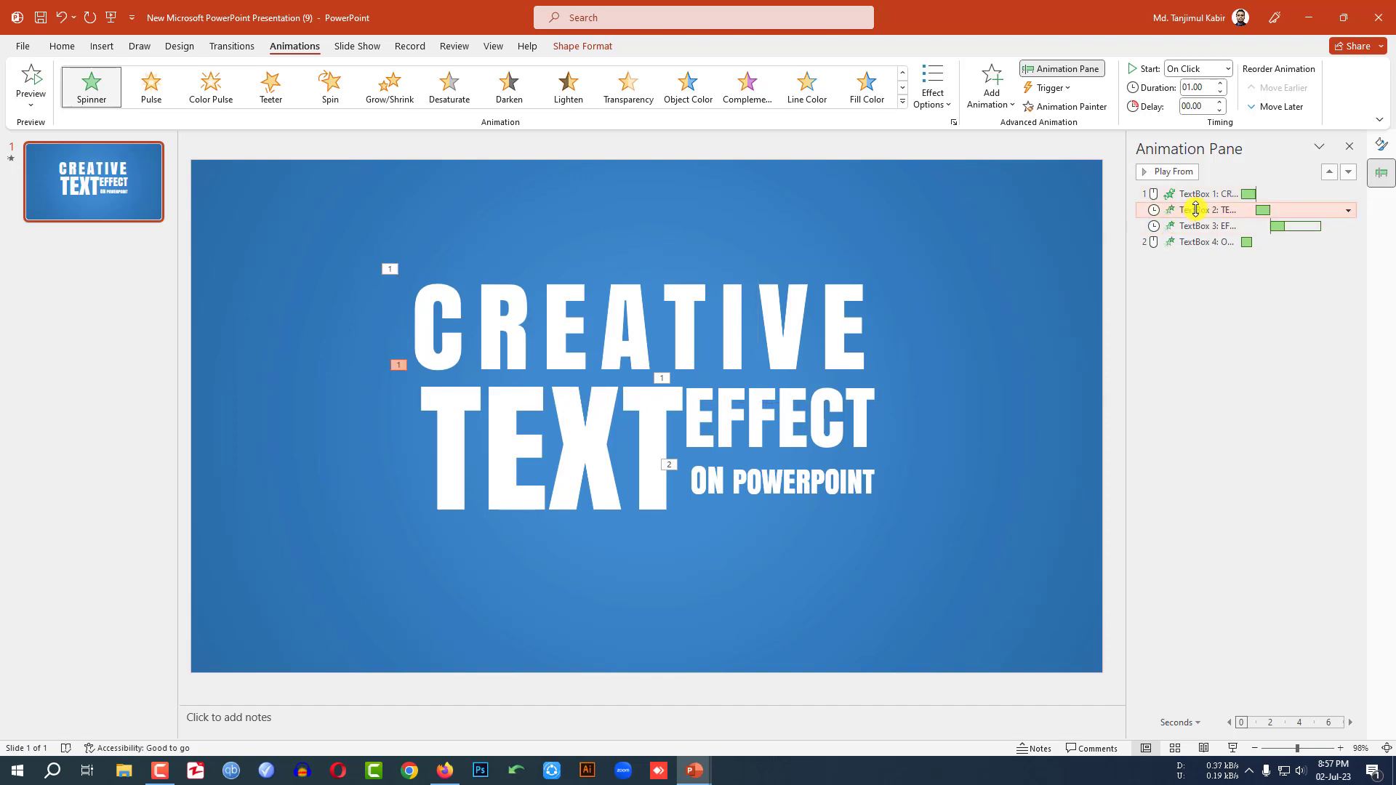
pyautogui.click(1200, 224)
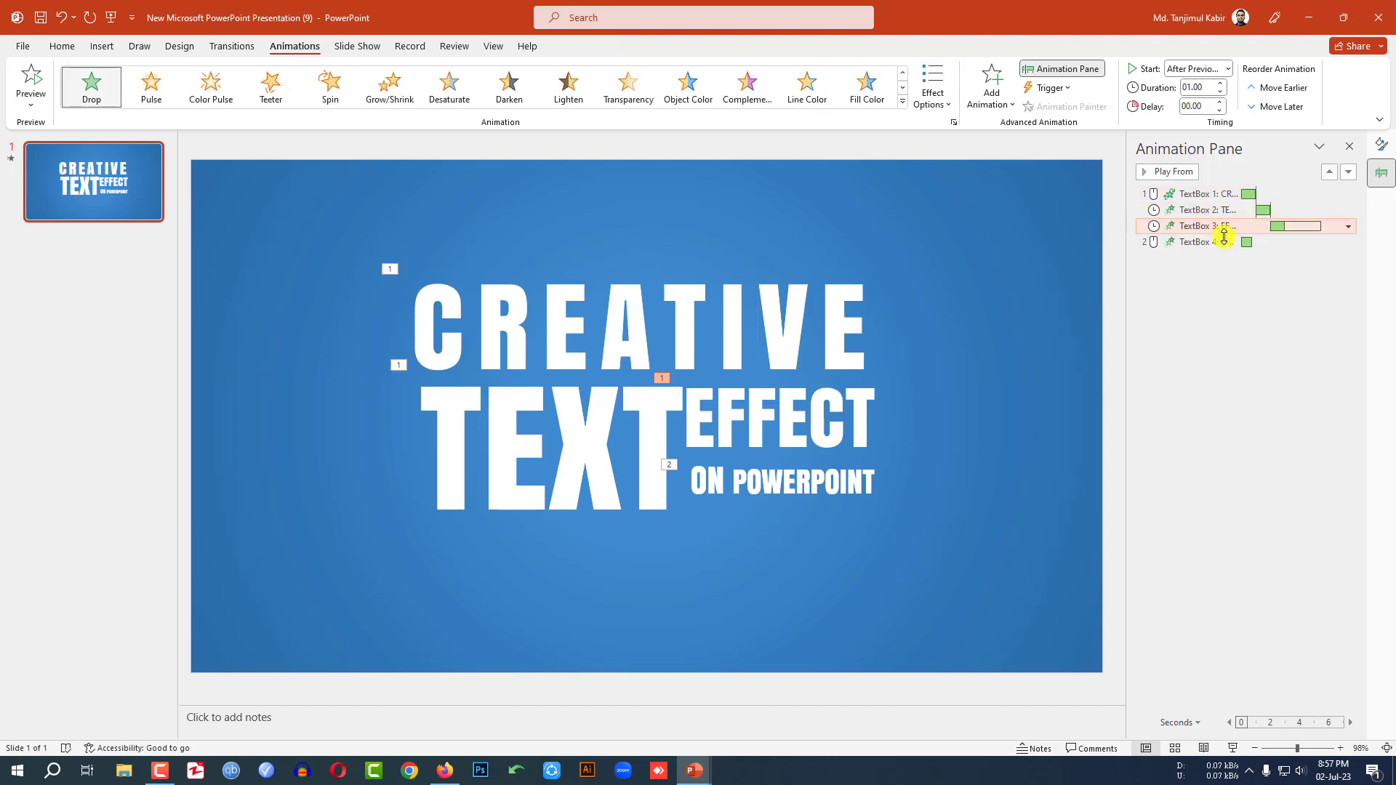
pyautogui.click(1202, 242)
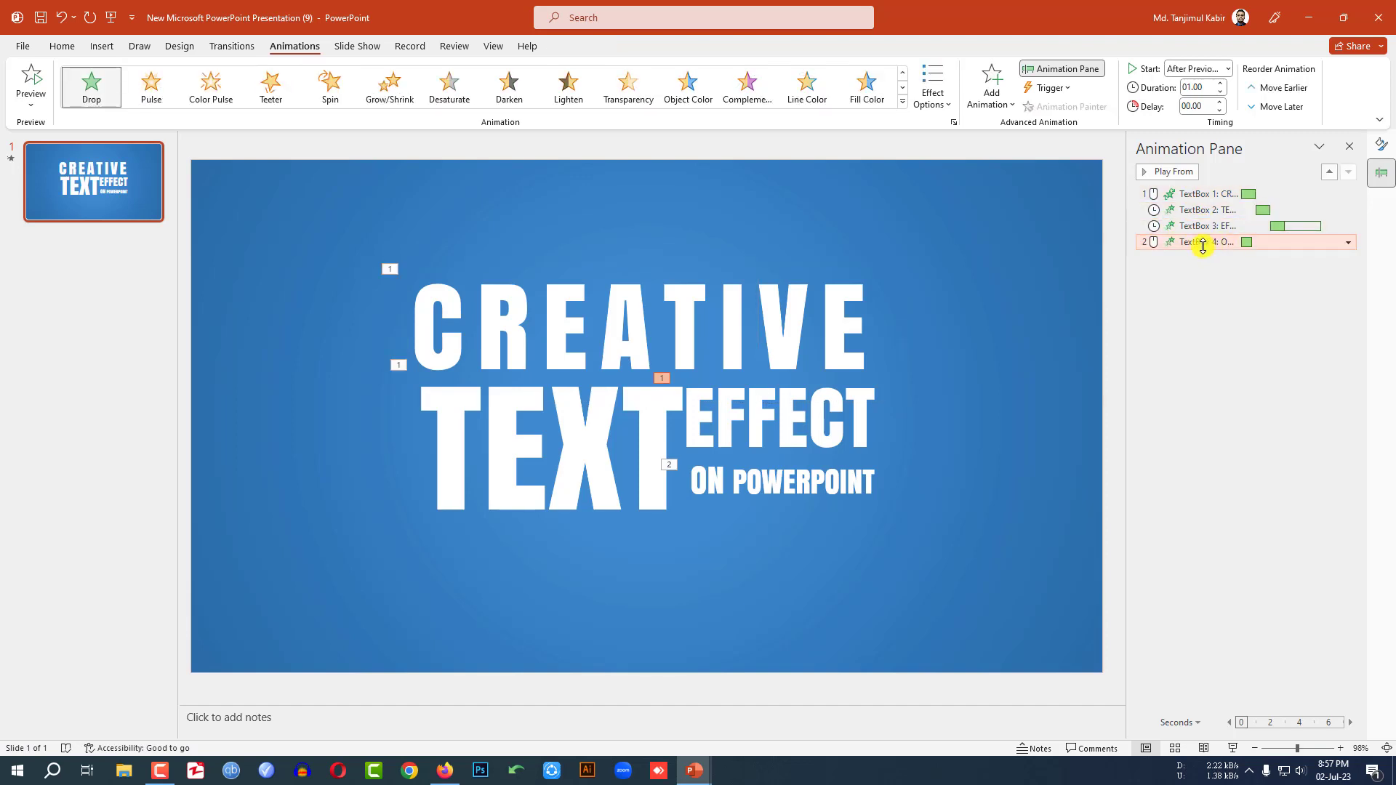
pyautogui.click(1231, 72)
pyautogui.click(1206, 124)
pyautogui.click(1003, 509)
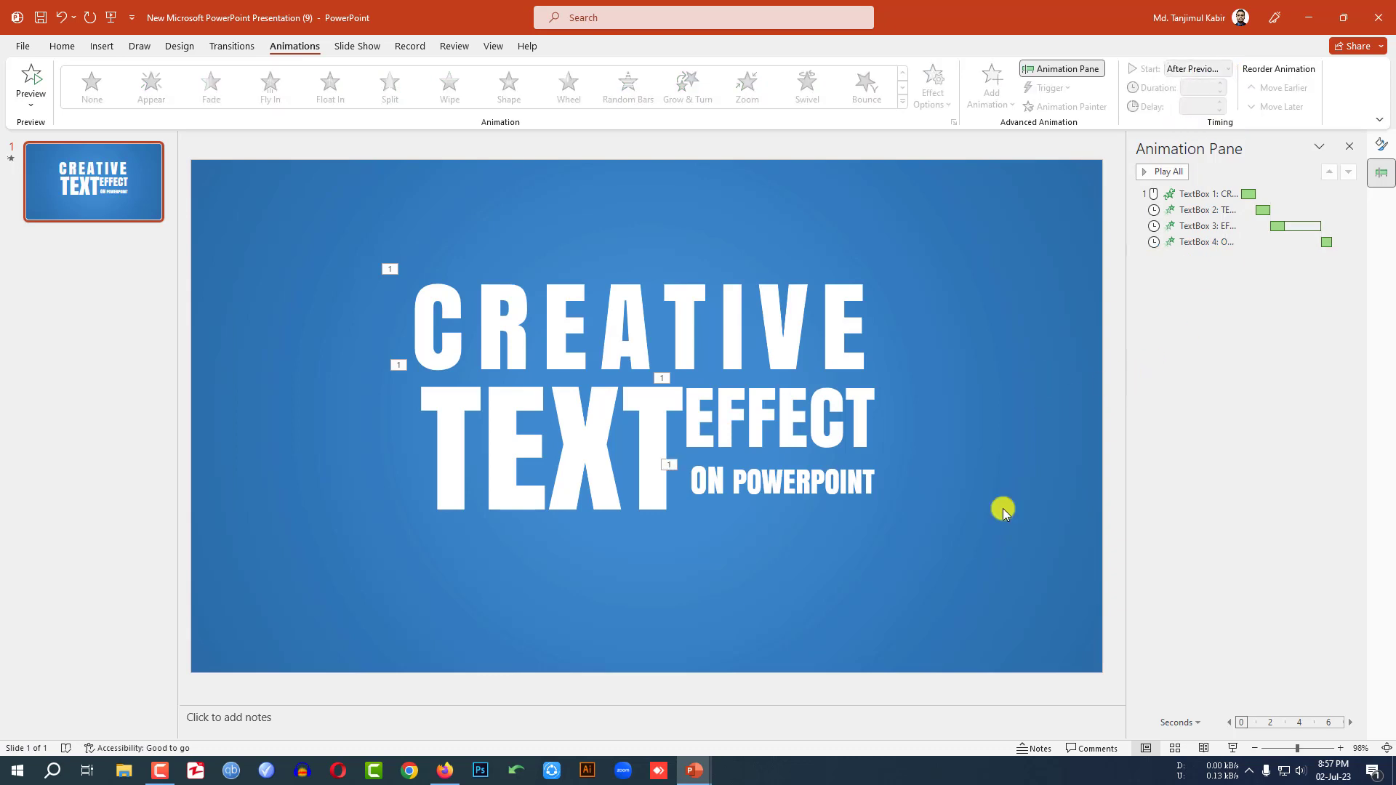
pyautogui.hotkey('ctrl', 'a')
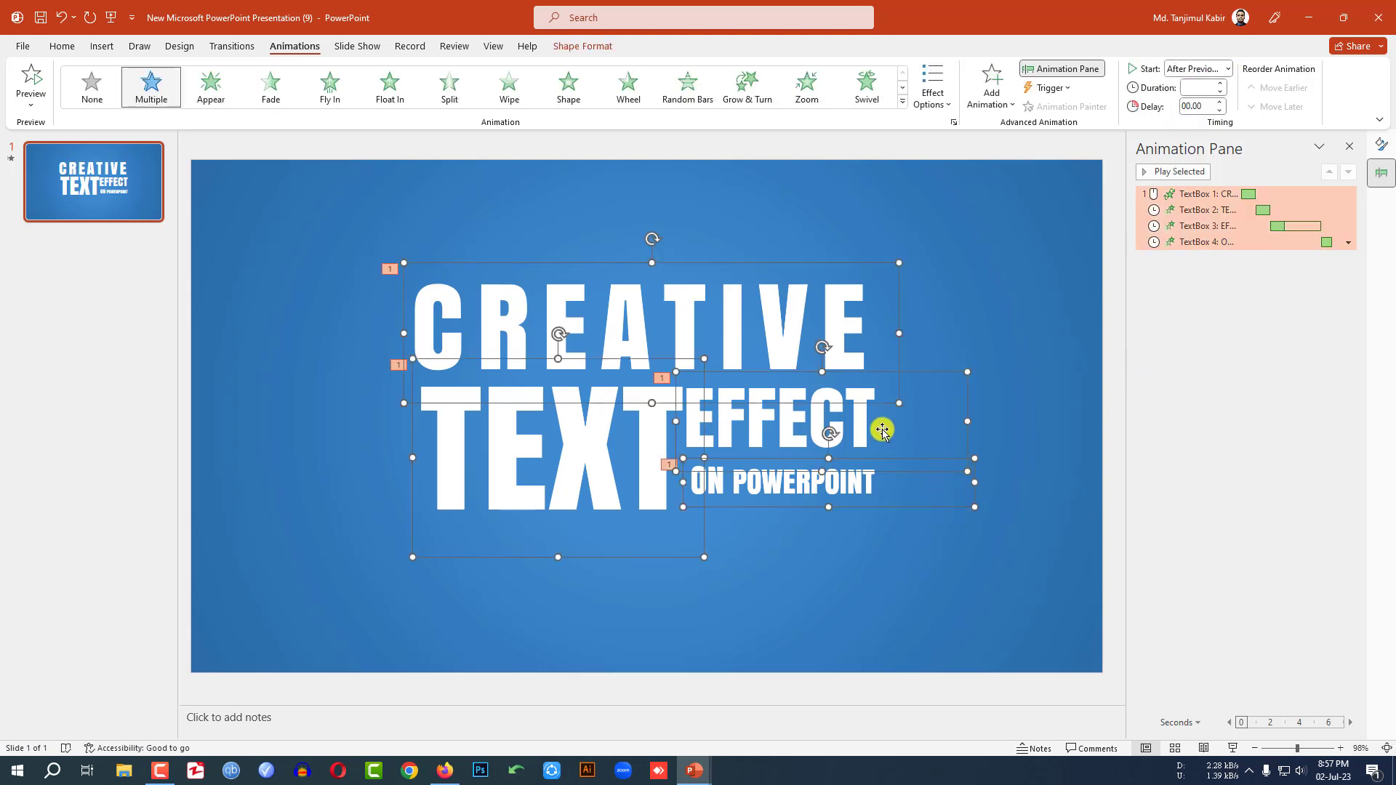
# Apply the Offset: Center shadow text effect to all four selected text lines.
pyautogui.click(583, 47)
pyautogui.click(807, 106)
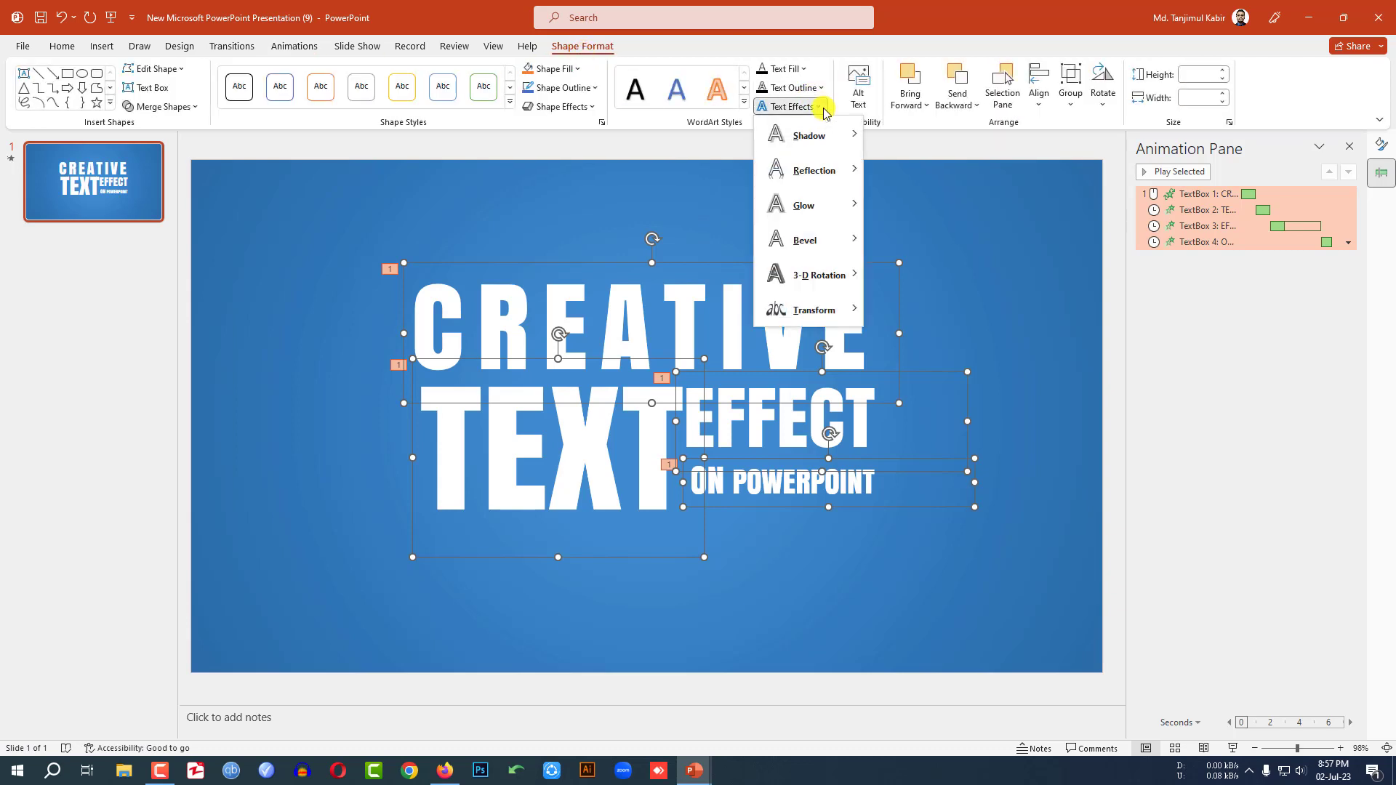
pyautogui.moveTo(809, 136)
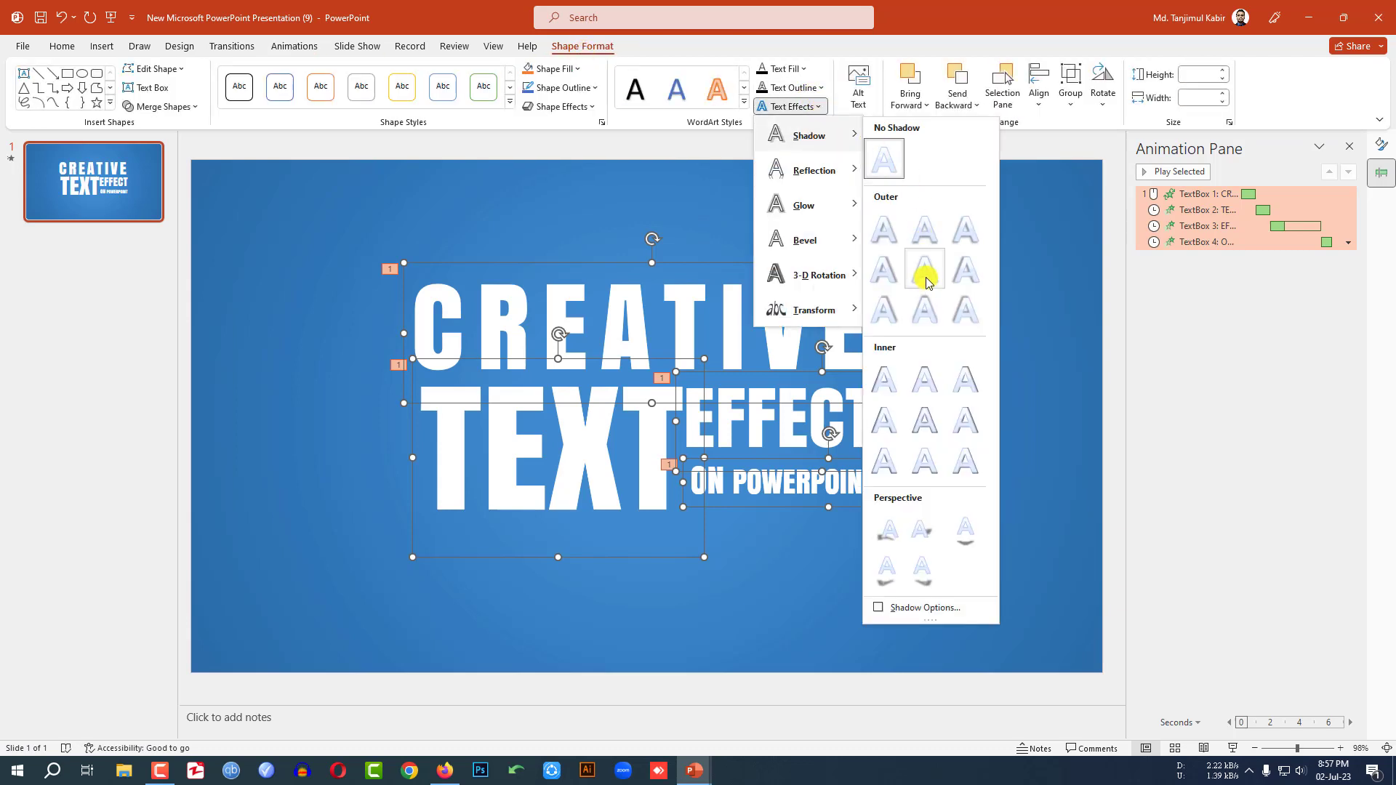
pyautogui.click(926, 281)
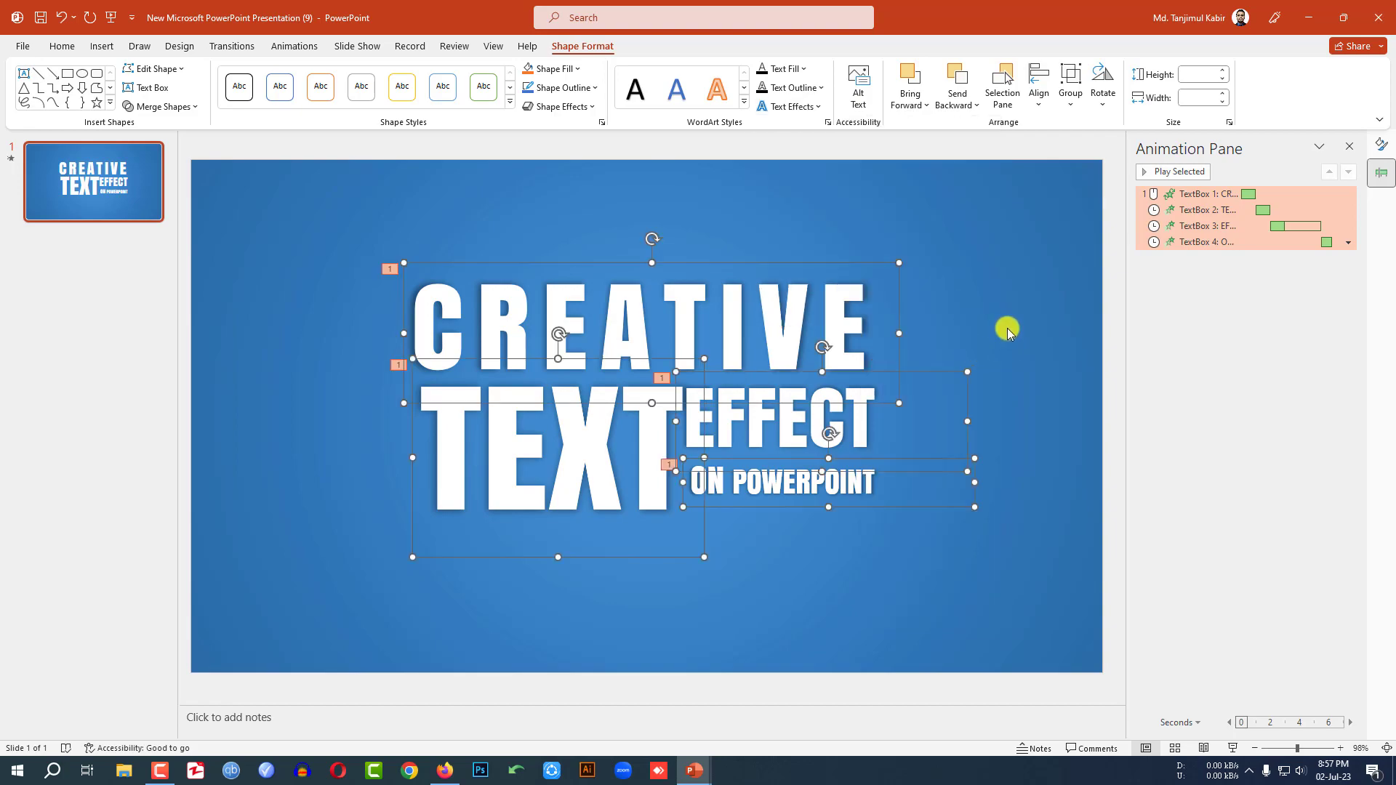